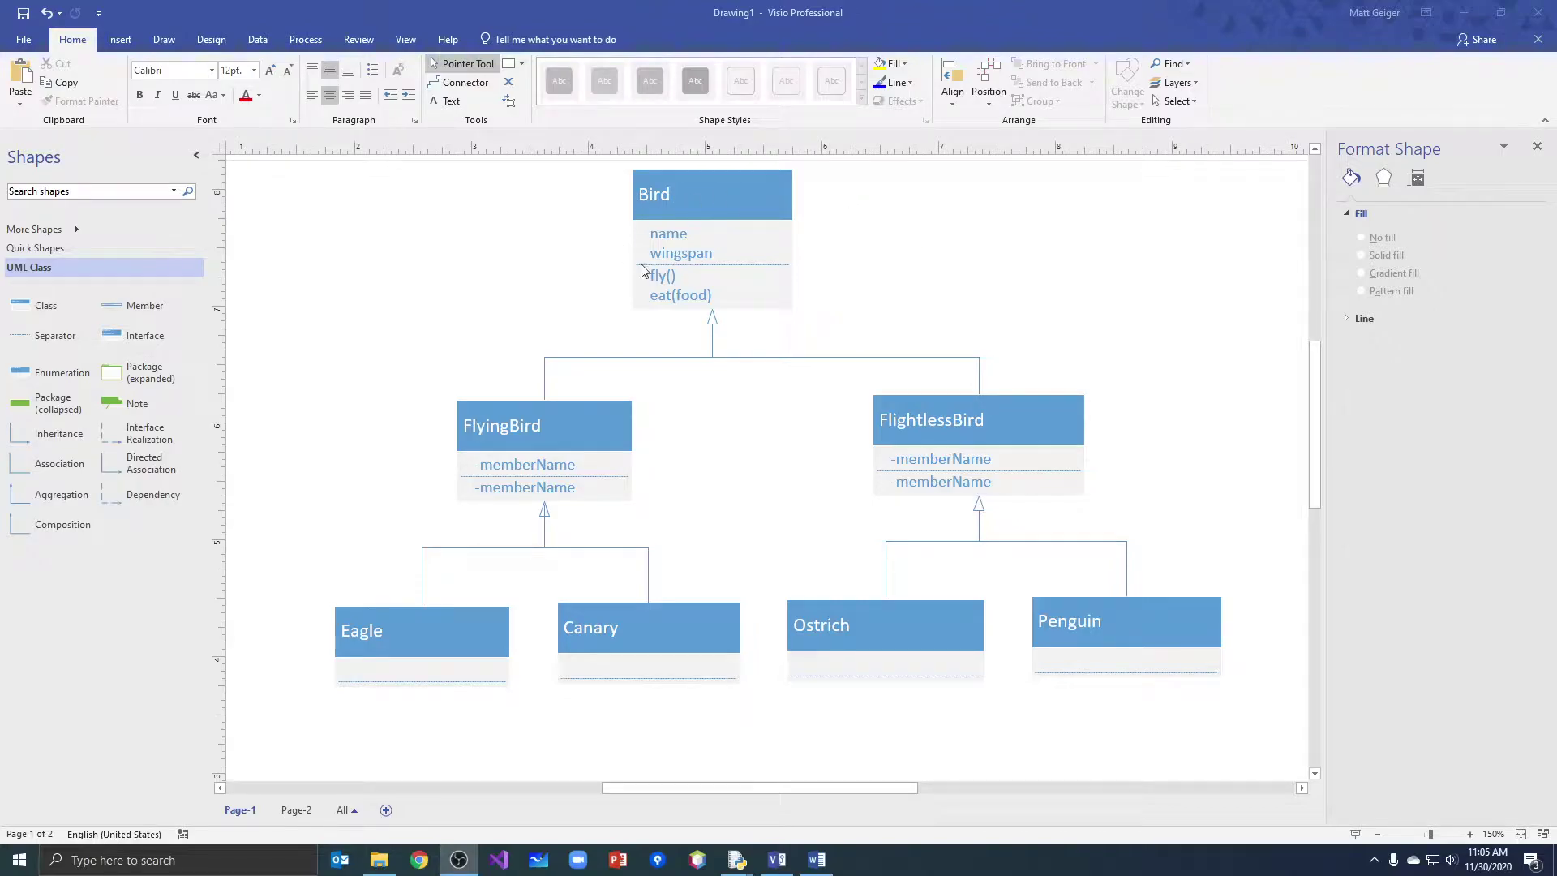
Step: Review the Bird, Penguin, Ostrich, FlyingBird and FlightlessBird classes in the diagram
left_click(598, 224)
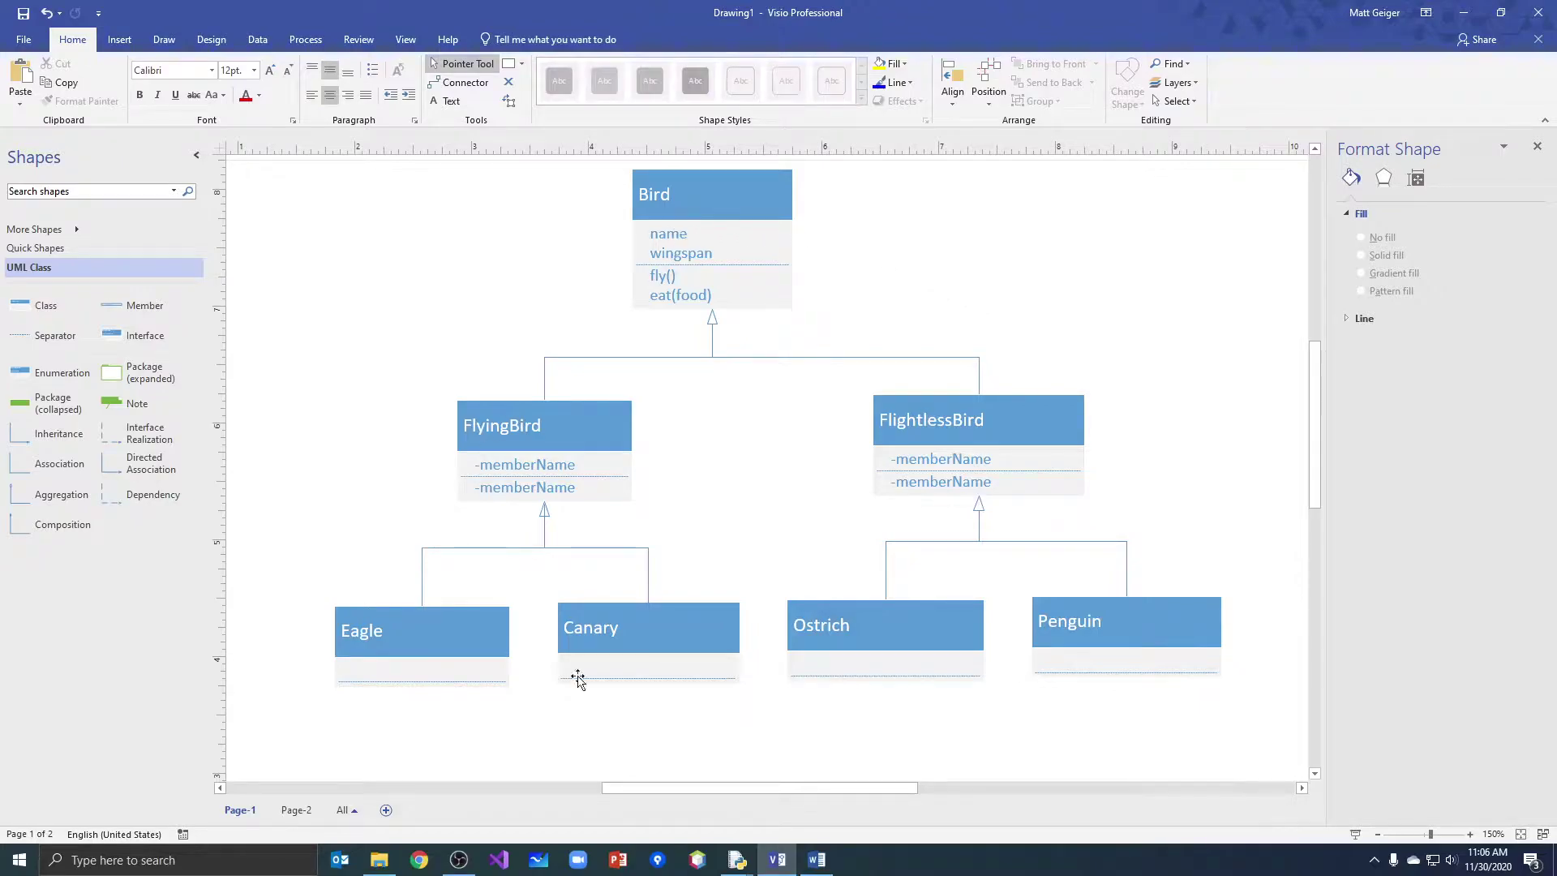
left_click(696, 201)
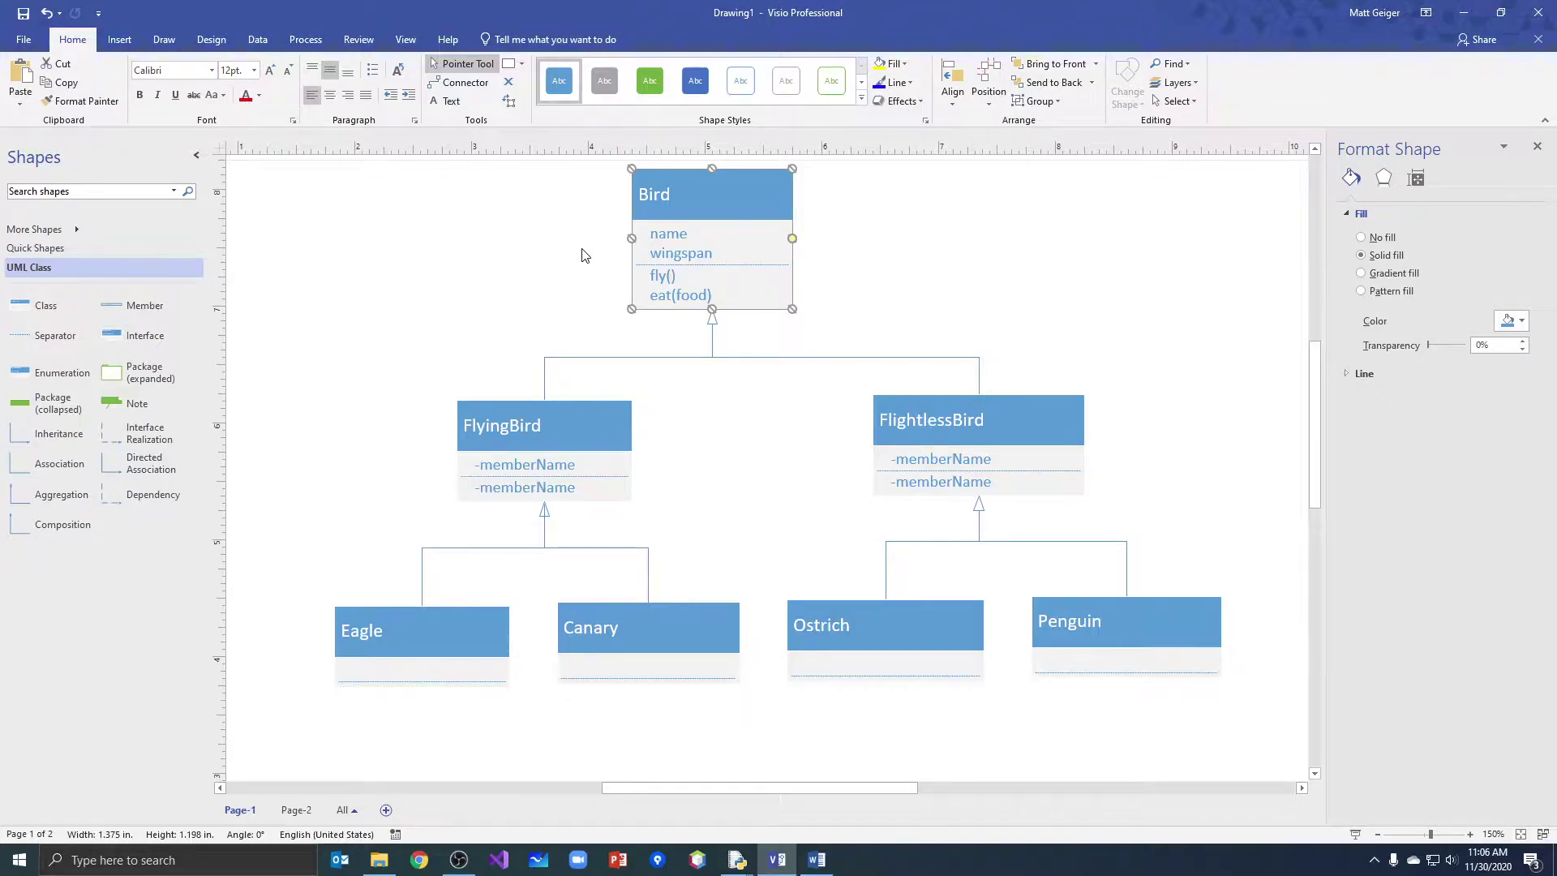
left_click(707, 293)
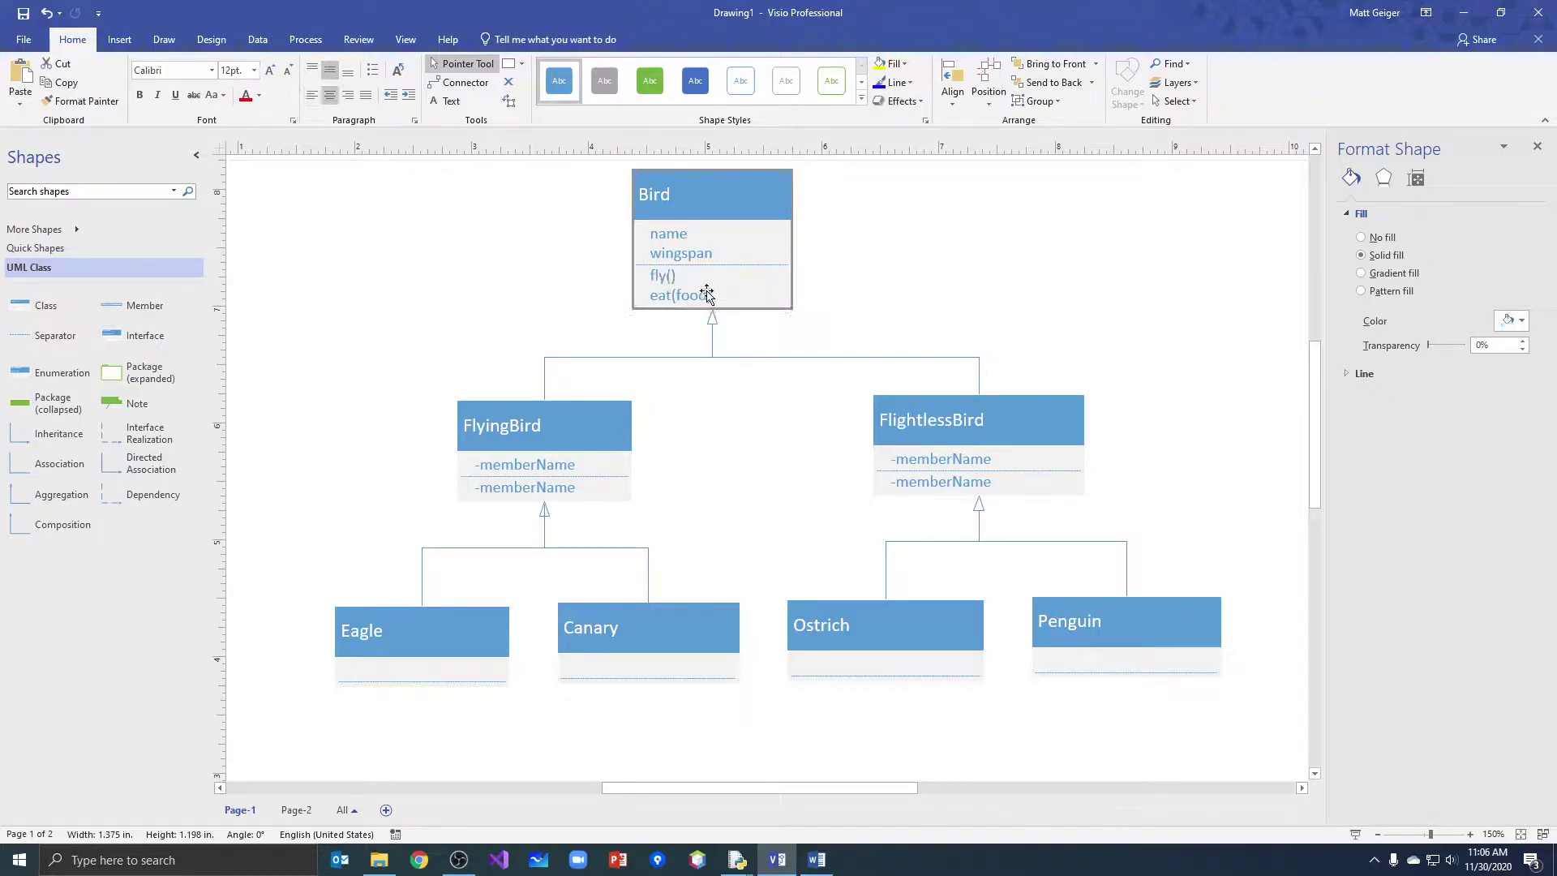
left_click(1079, 631)
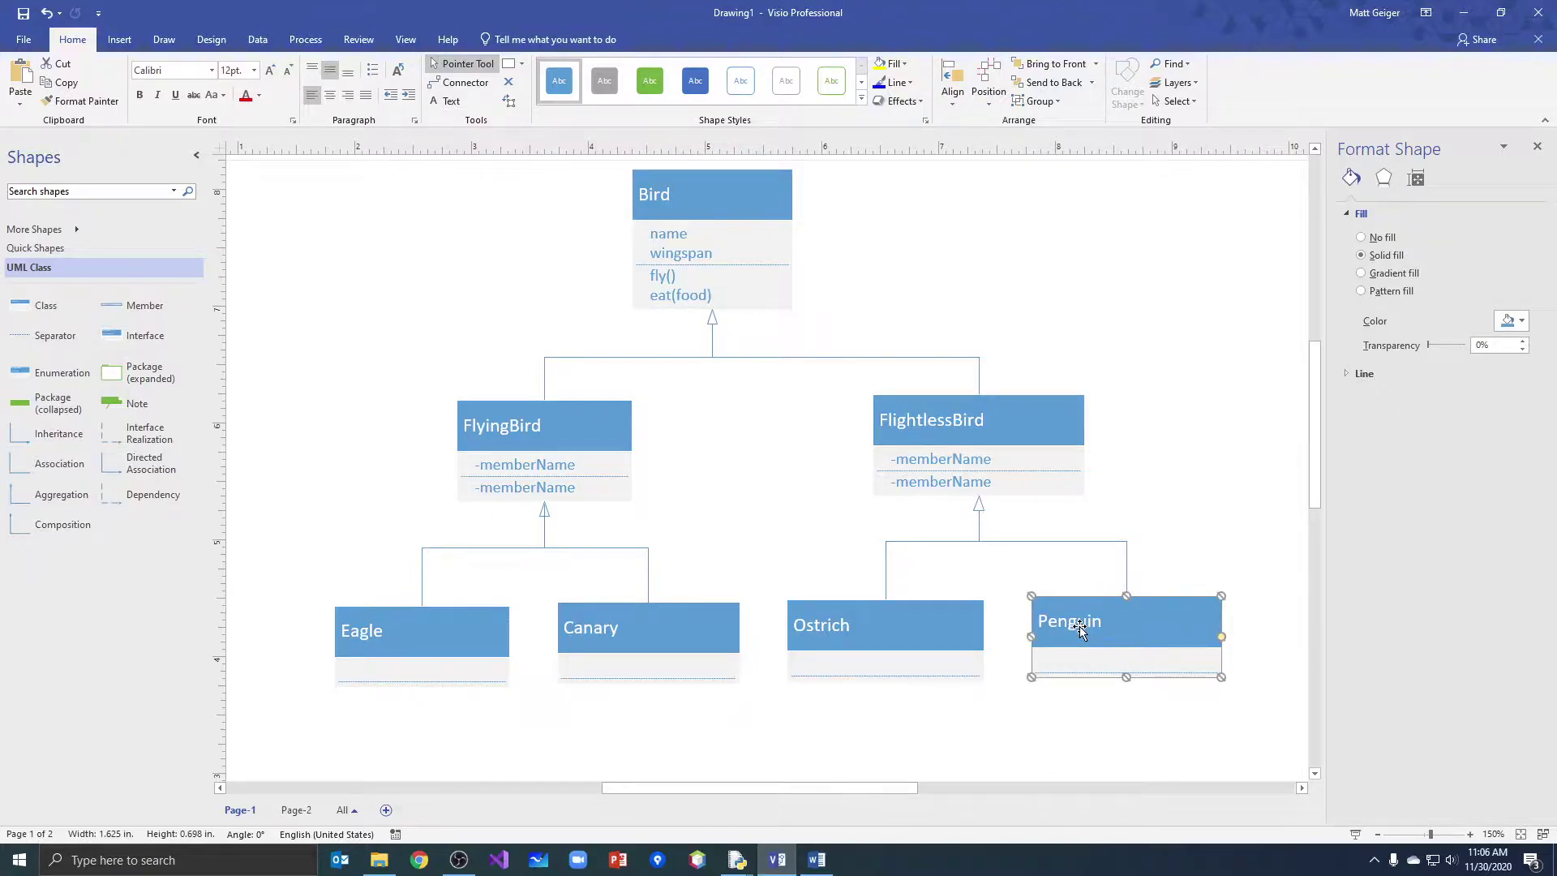
left_click(888, 630)
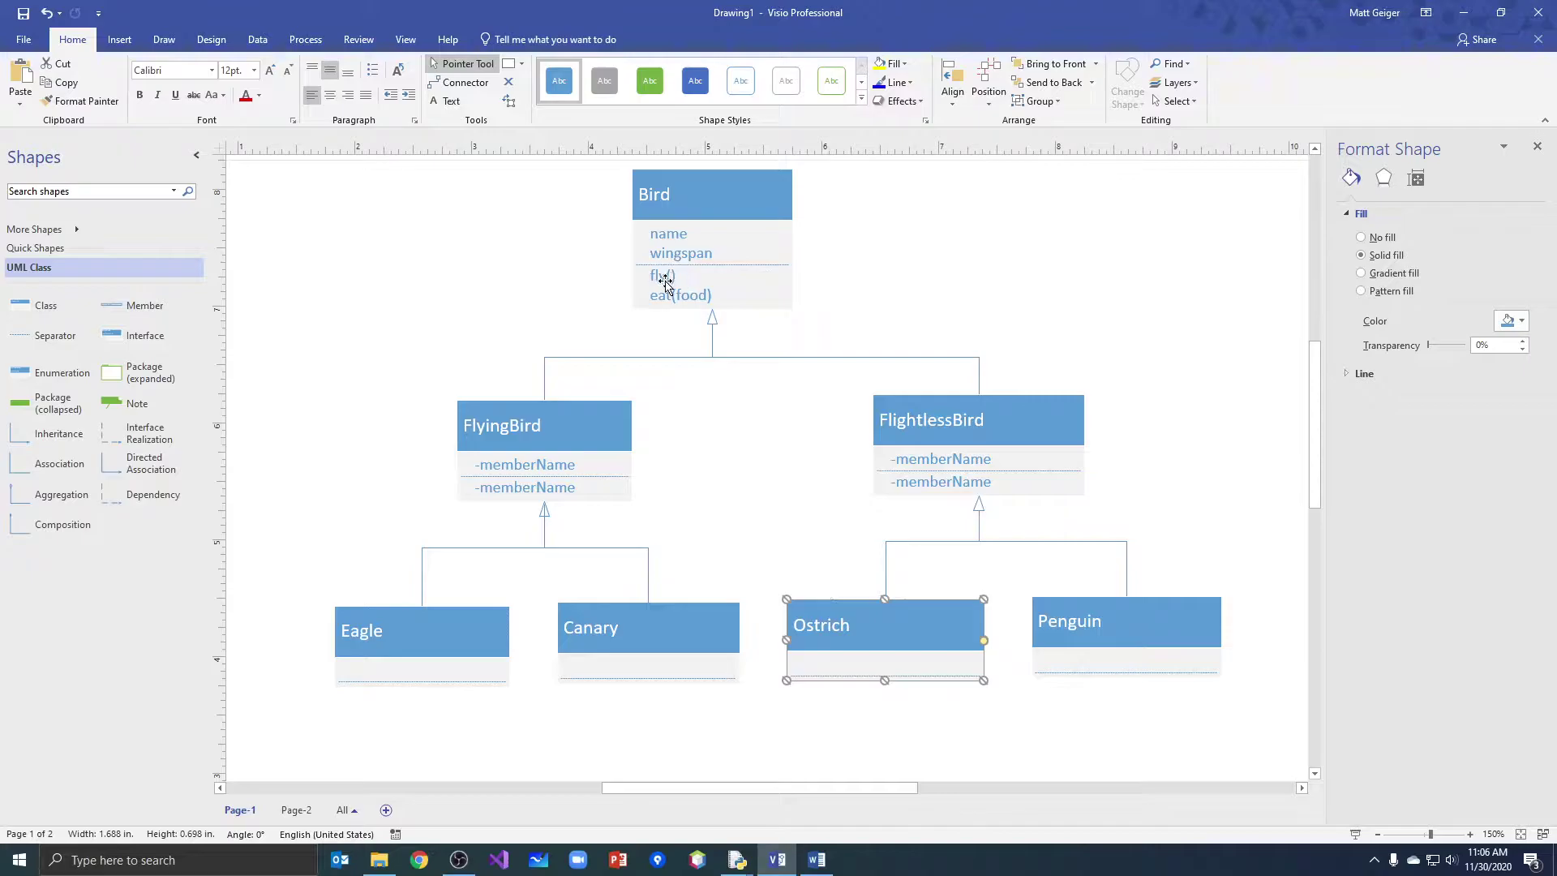
left_click(663, 279)
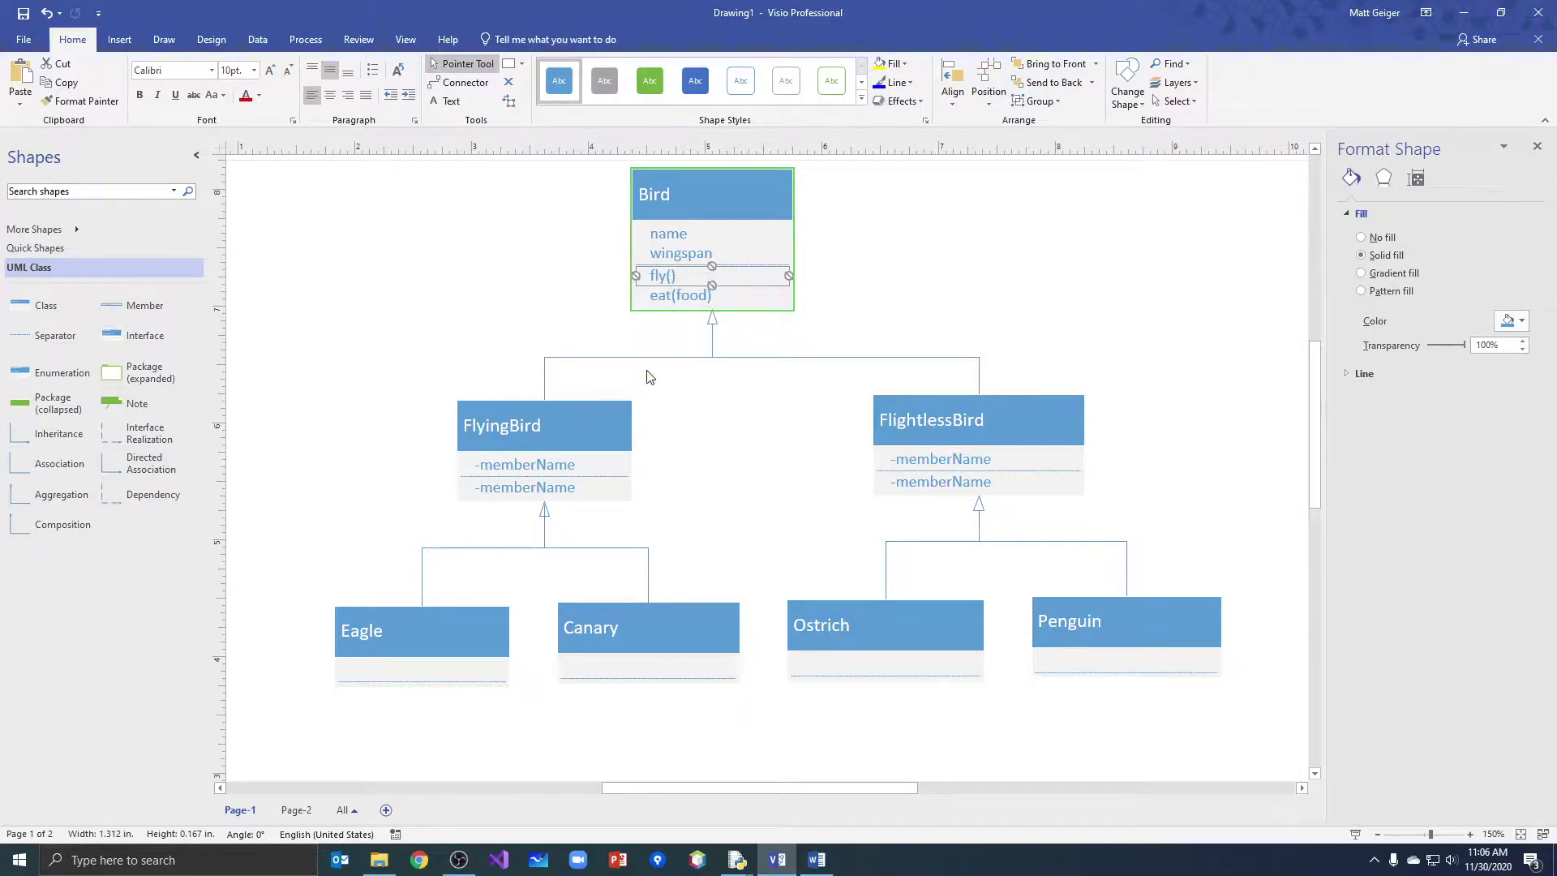
left_click(506, 430)
left_click(1021, 429)
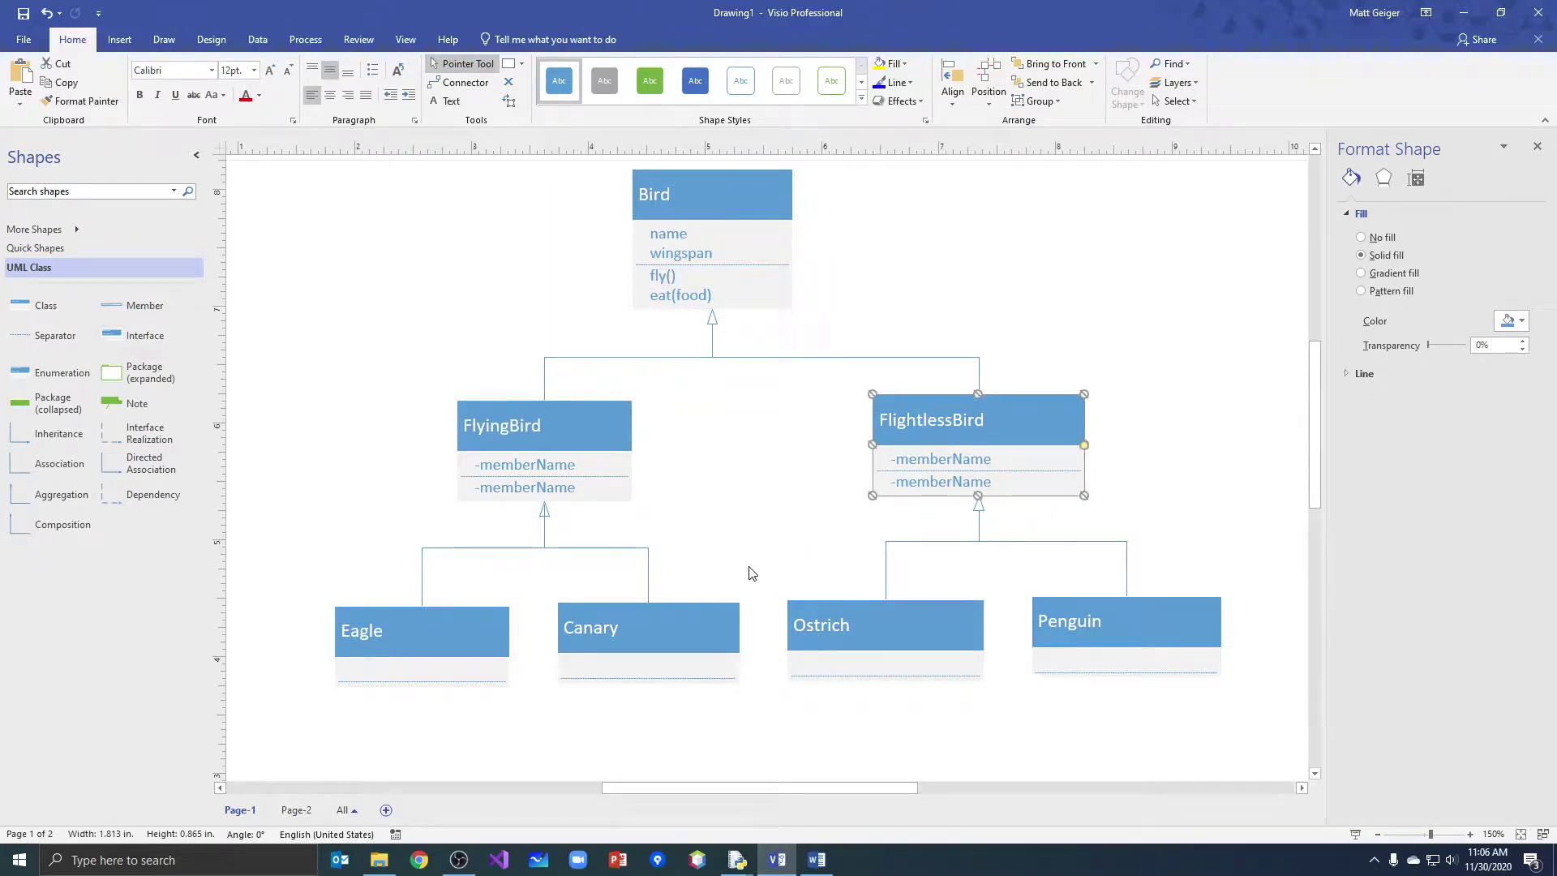
Step: Rename FlyingBird's second member to fly() and delete its leftover -memberName row
left_click(576, 488)
left_click(668, 277)
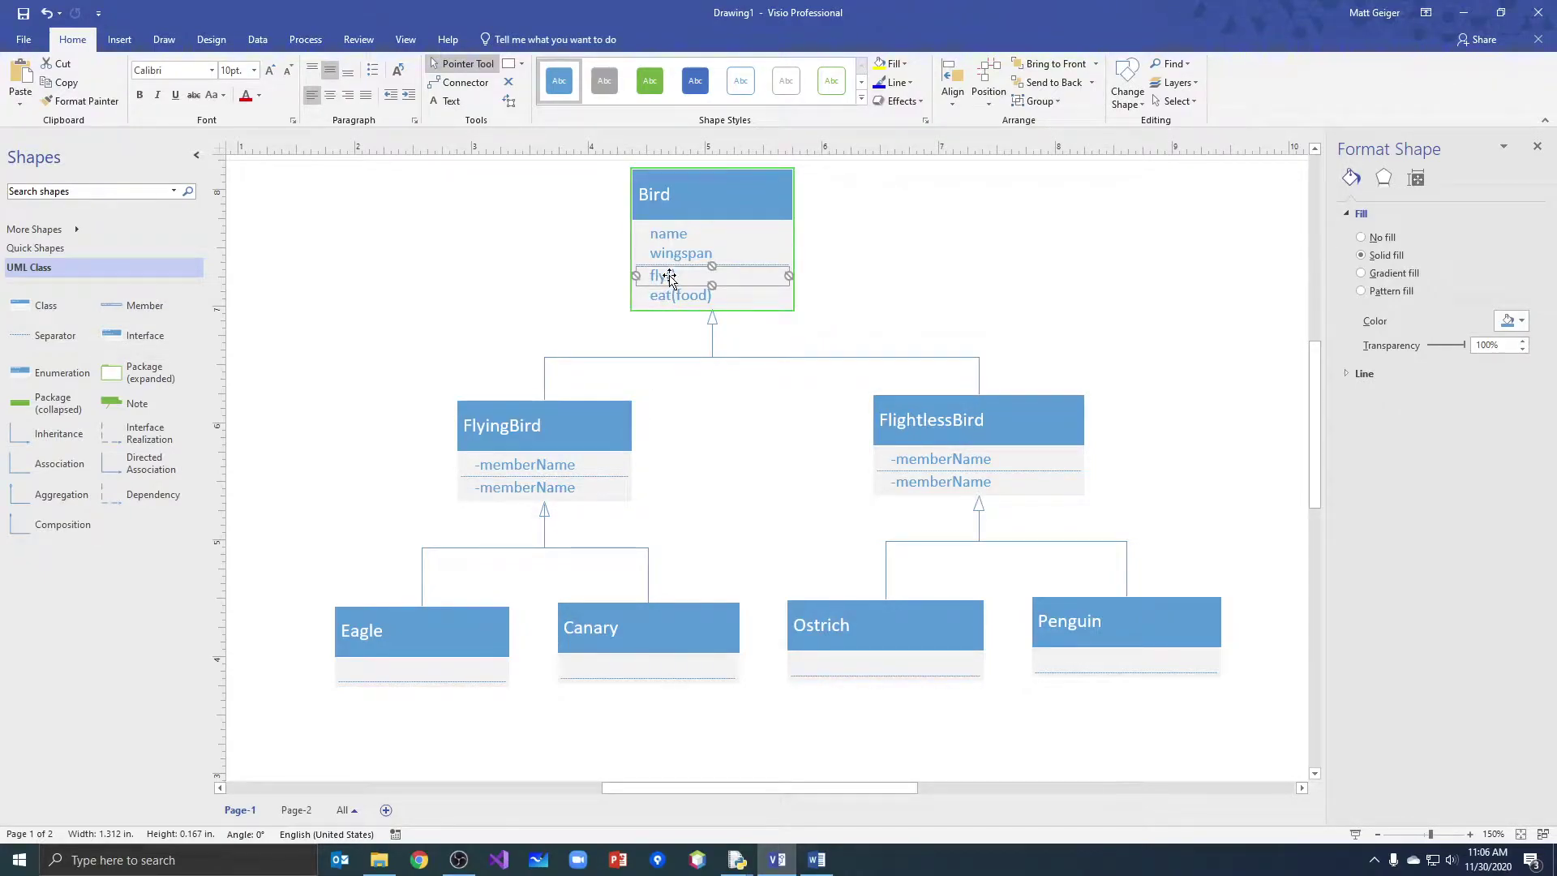
left_click(574, 489)
double_click(575, 489)
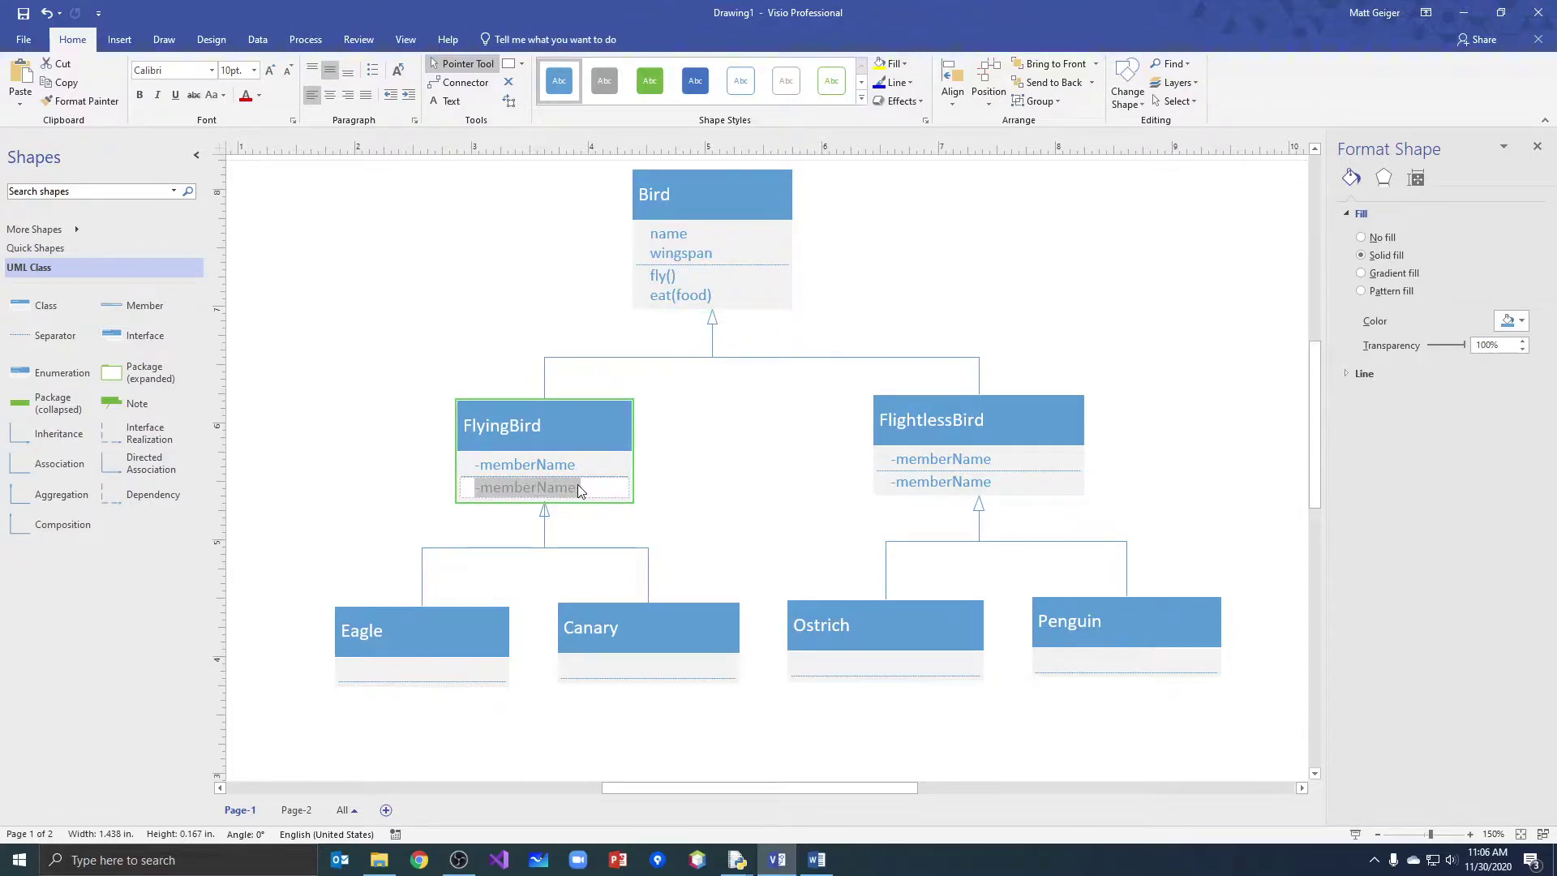
type("fly()")
left_click(333, 416)
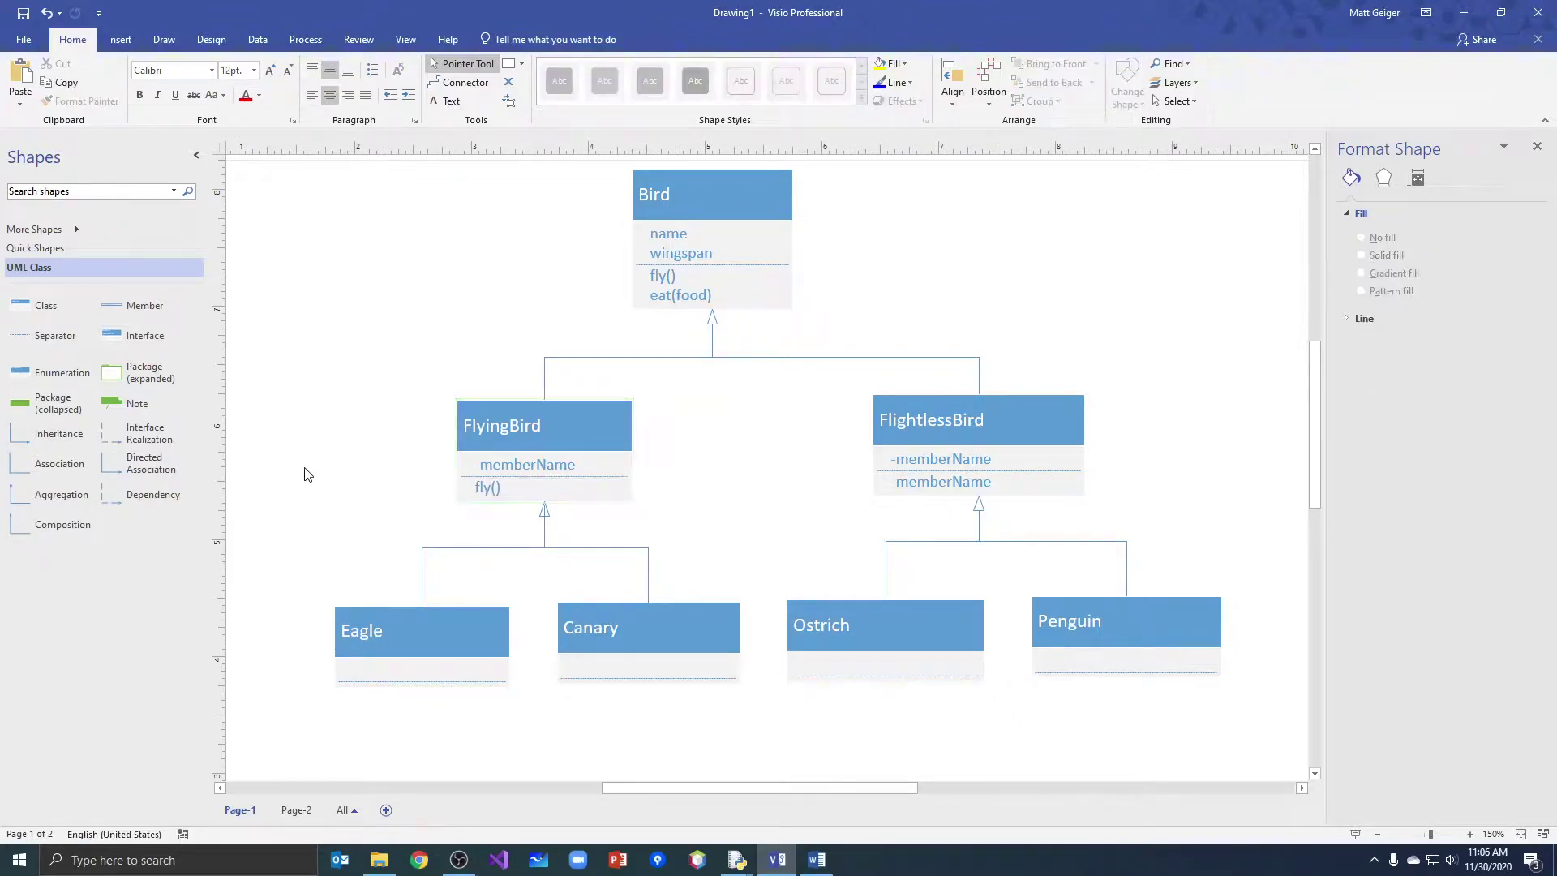
left_click(503, 463)
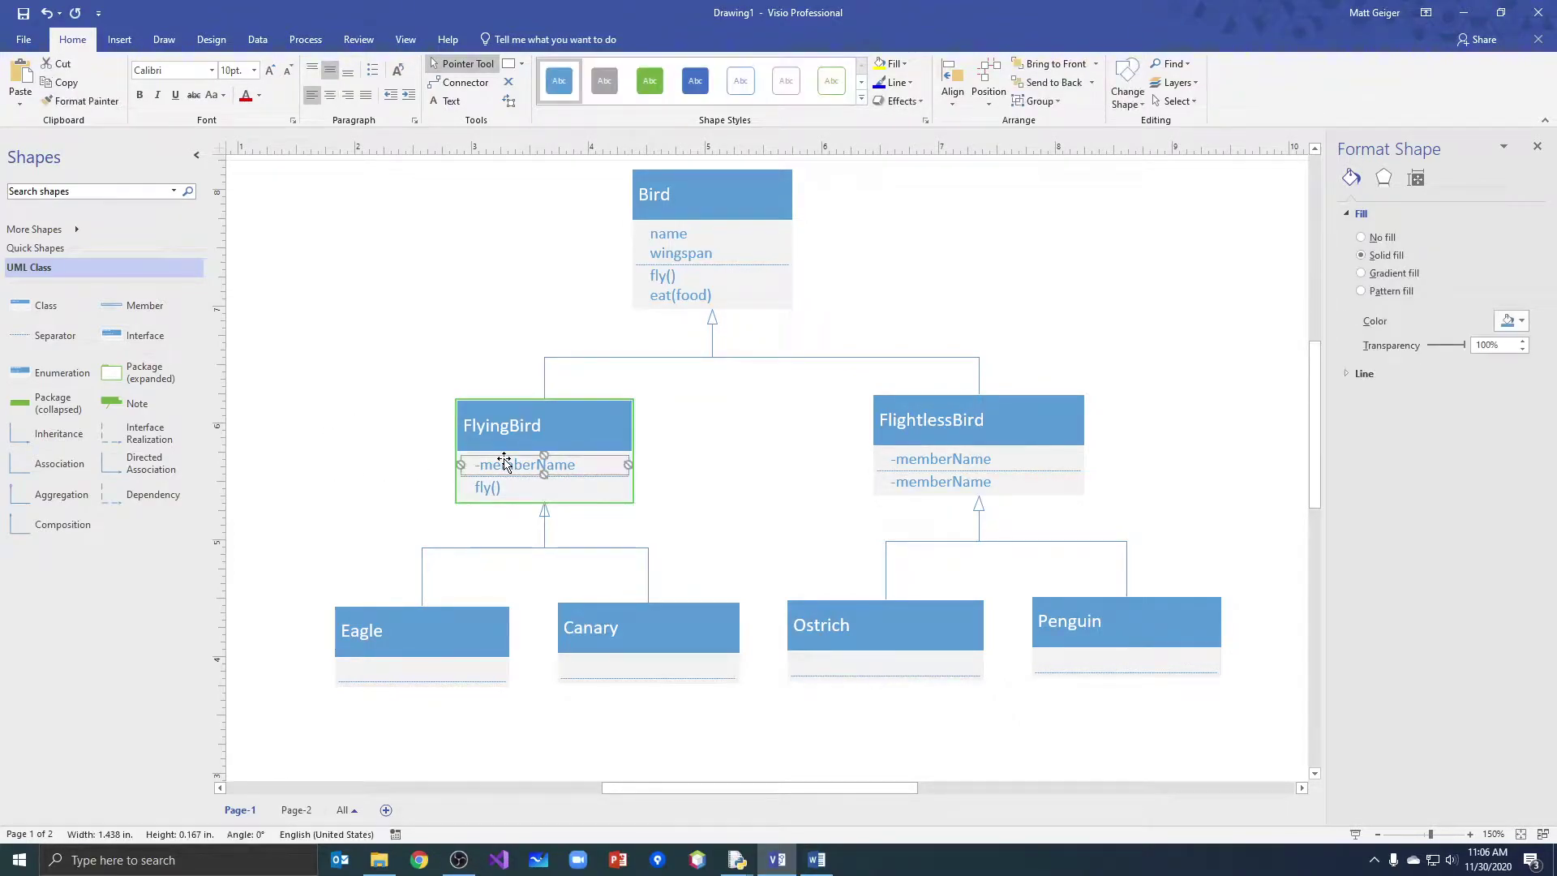
key("Delete")
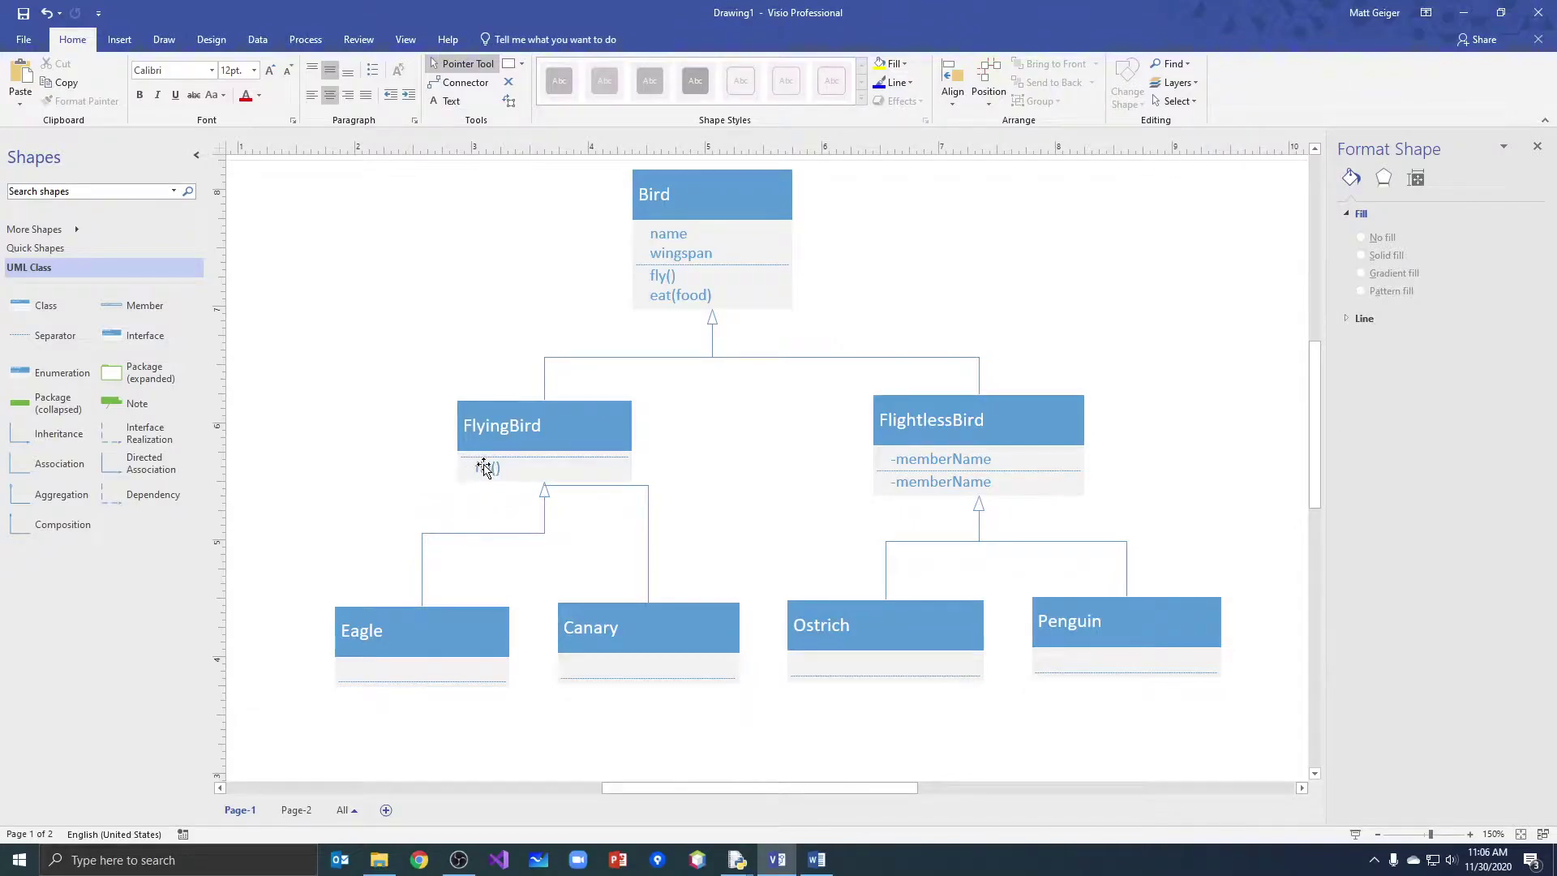
left_click(523, 469)
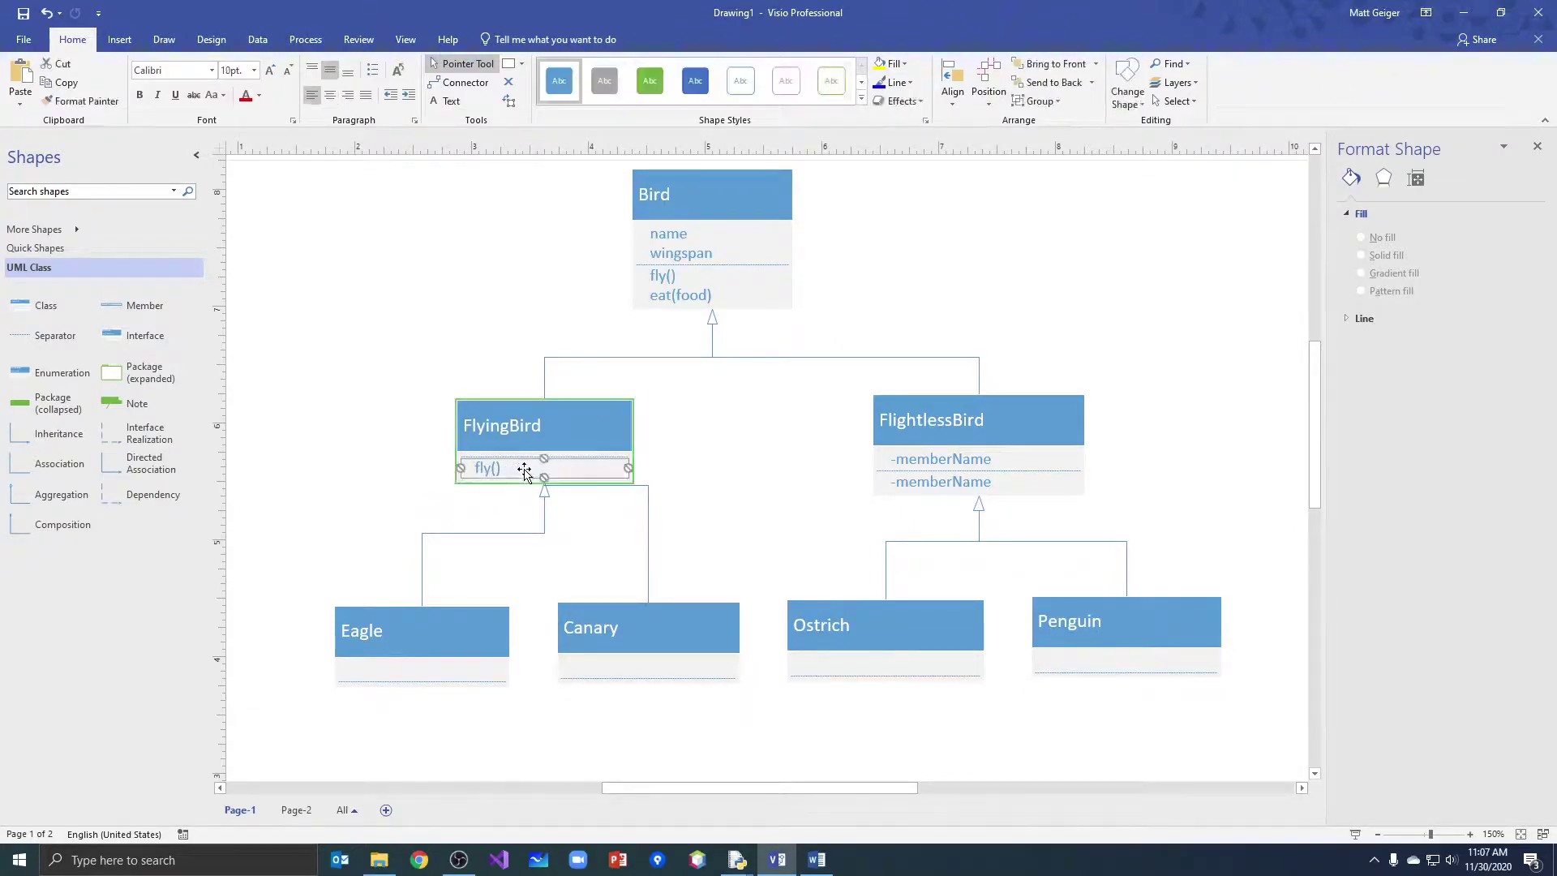
left_click(367, 502)
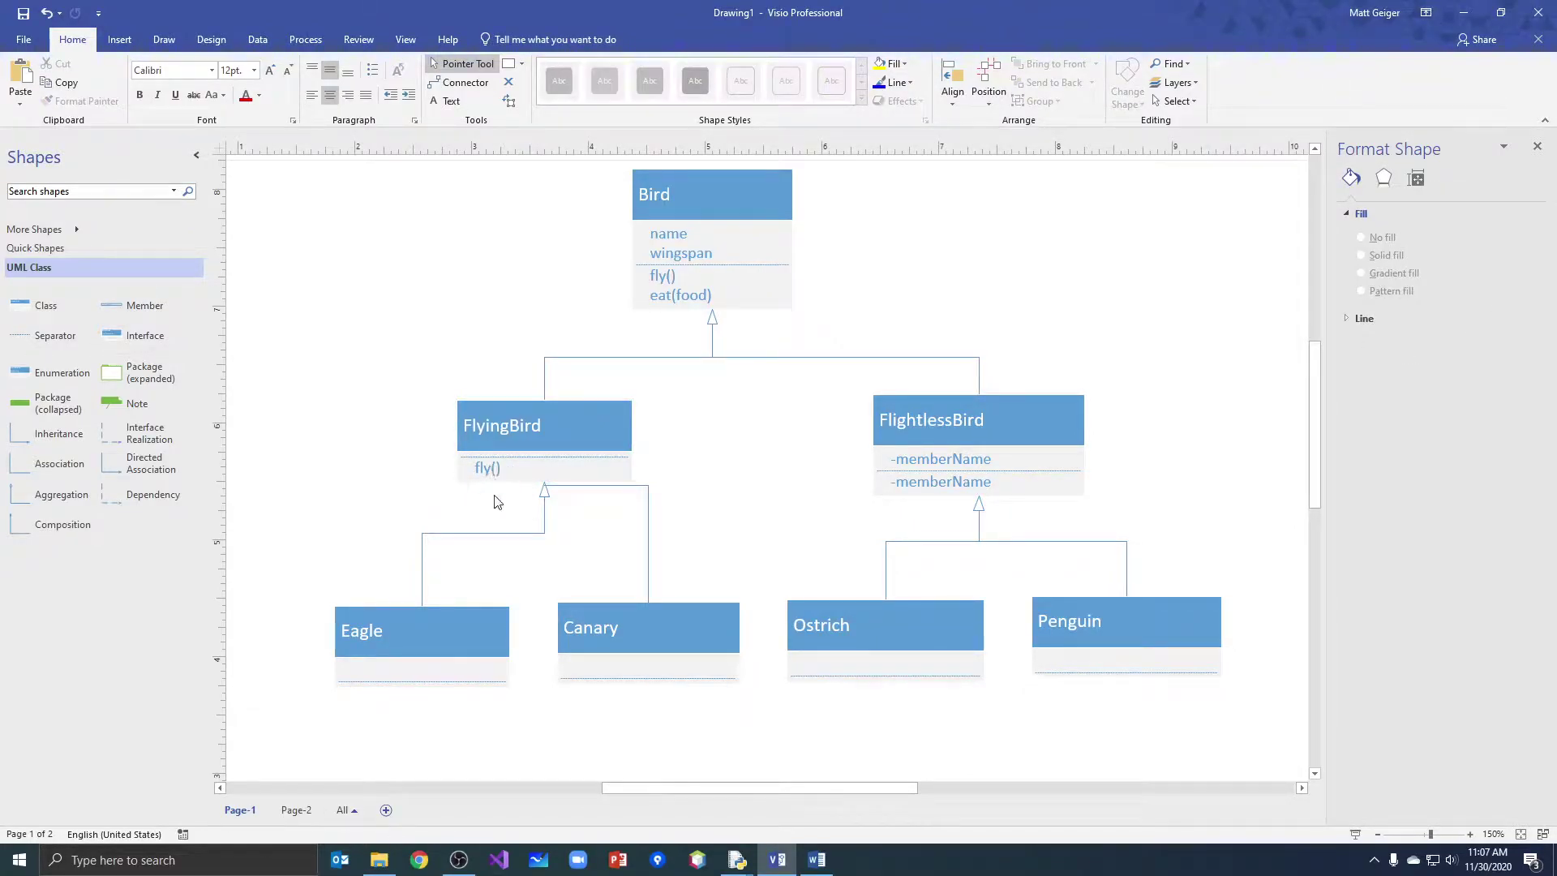
Step: Delete both -memberName placeholder rows from FlightlessBird
left_click(937, 469)
left_click(934, 460)
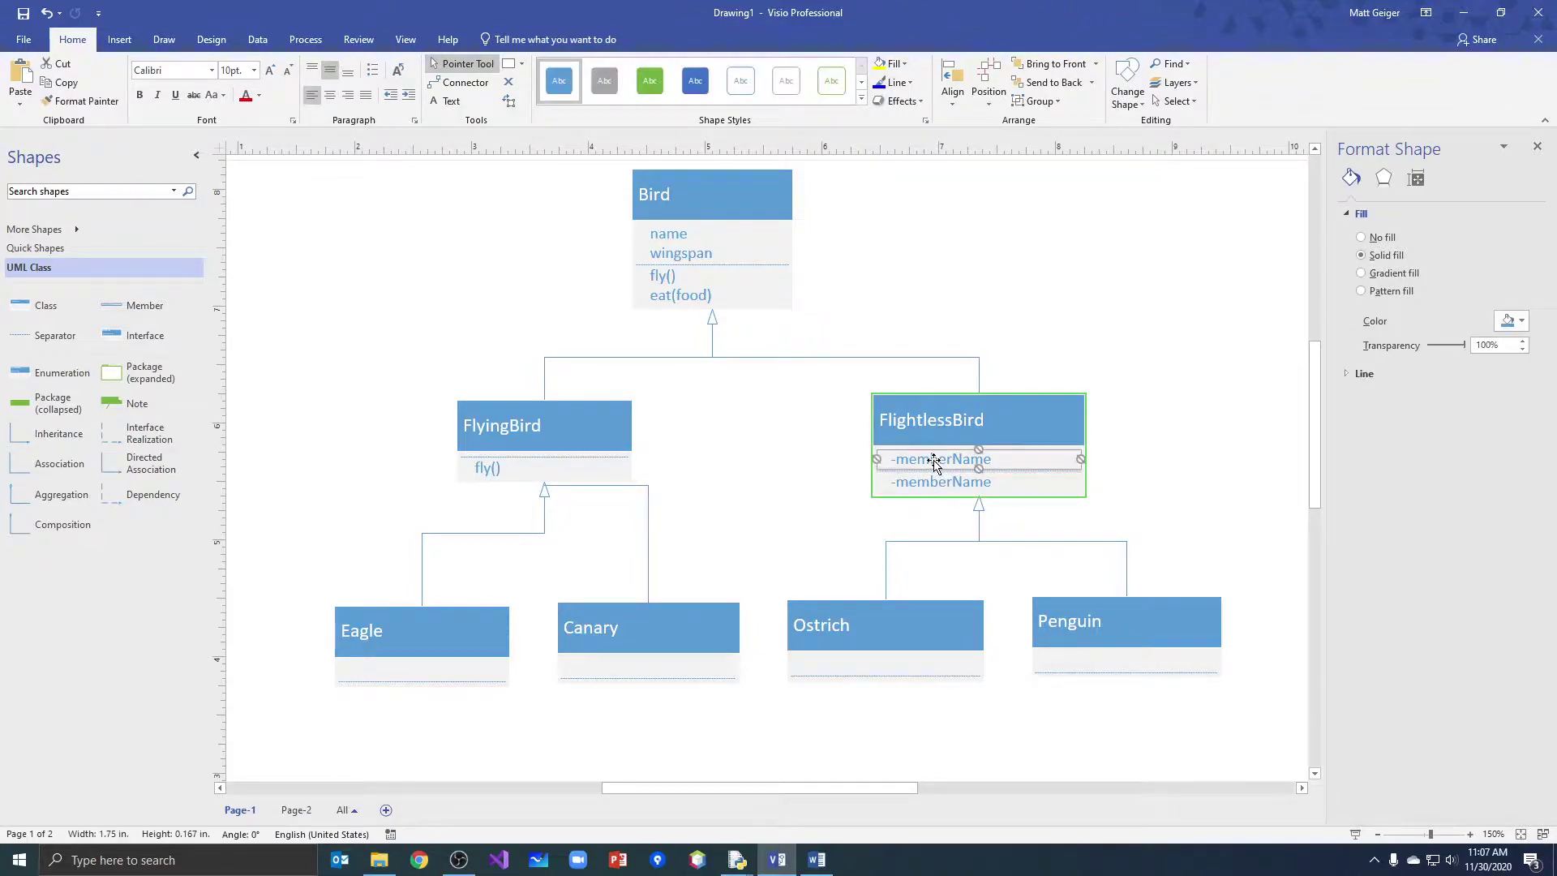
key("Delete")
left_click(932, 459)
key("Delete")
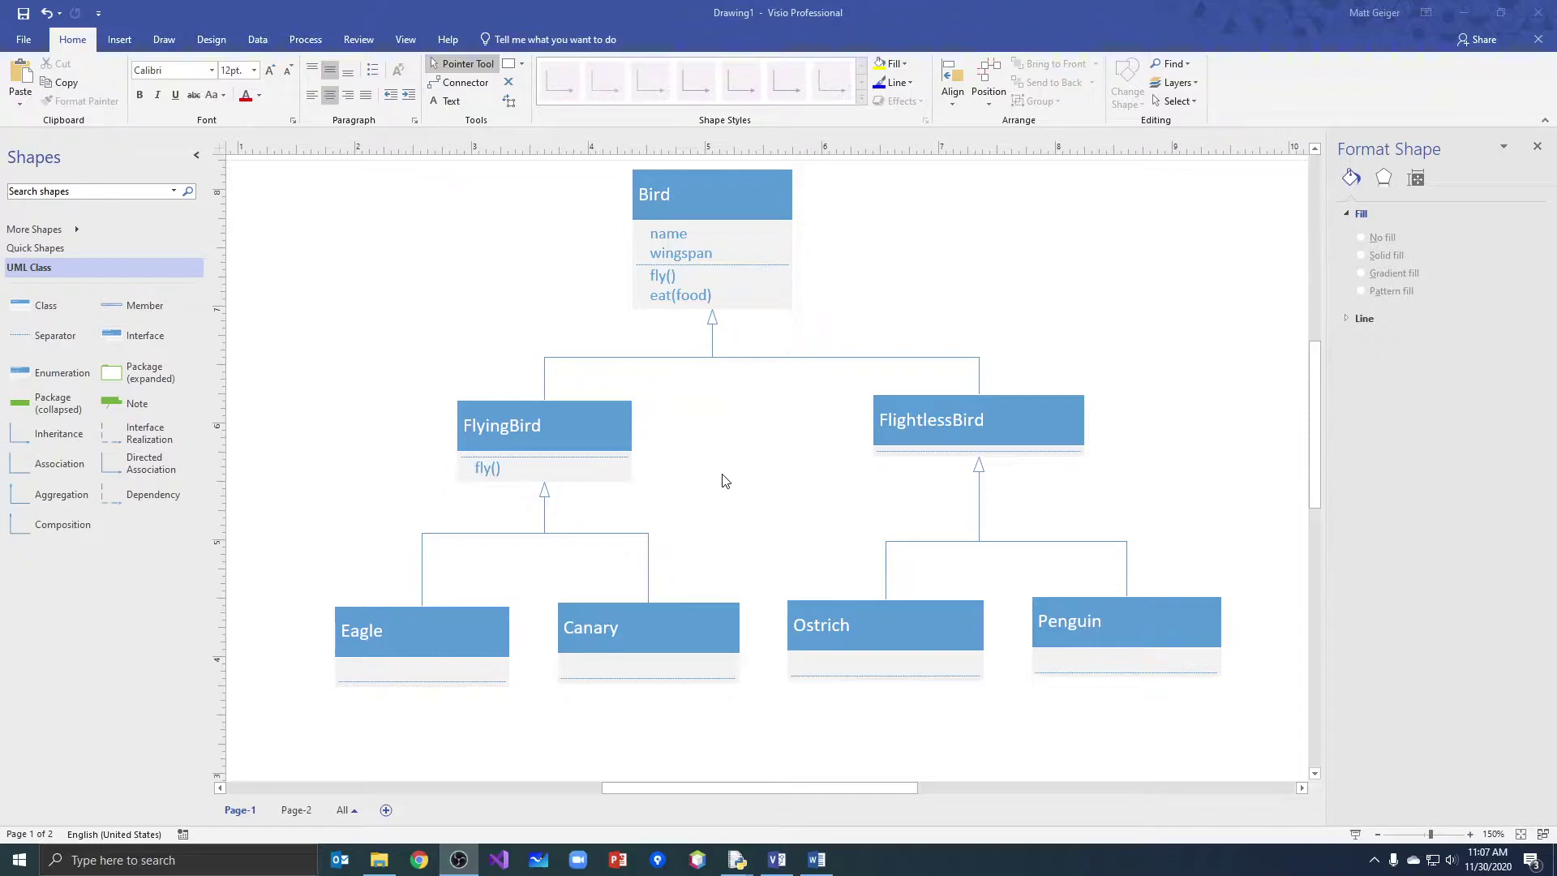
Step: Delete fly() from Bird, leaving name, wingspan and eat(food)
left_click(667, 278)
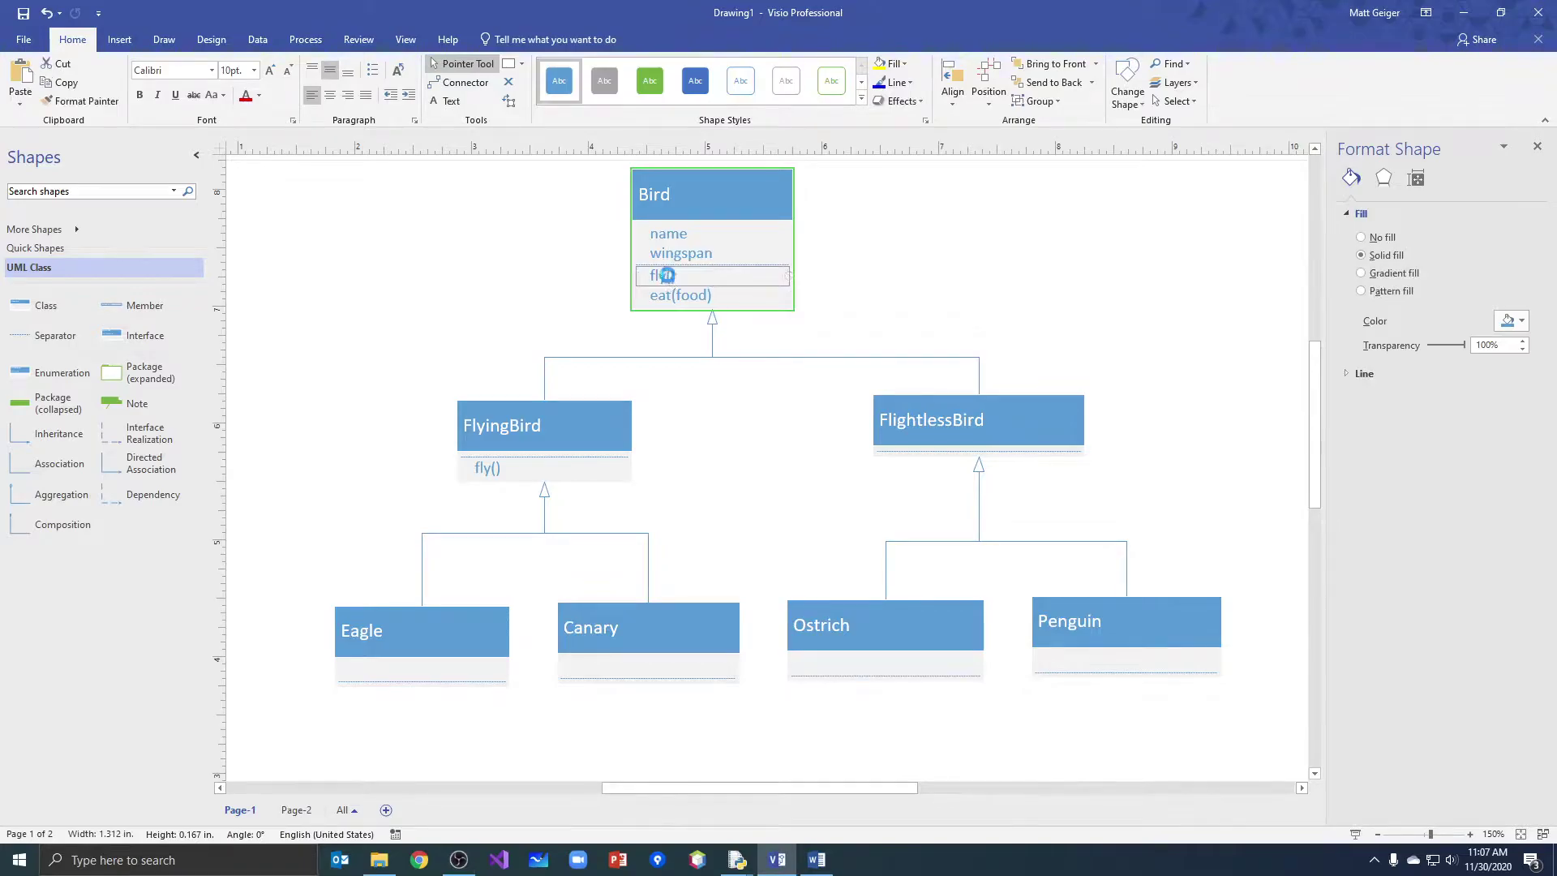
key("Delete")
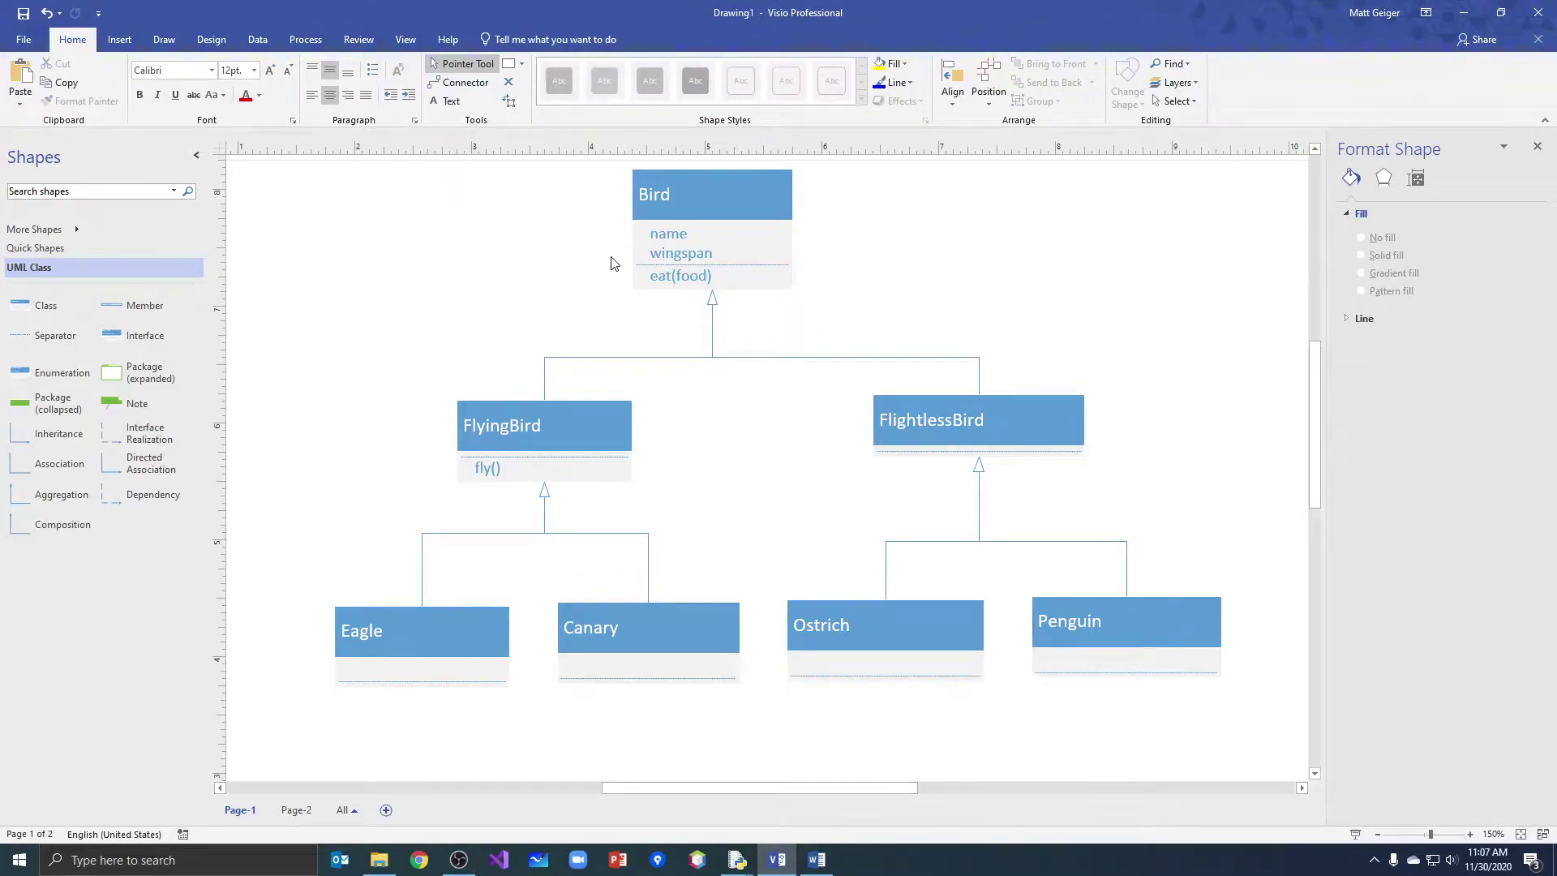
left_click(662, 254)
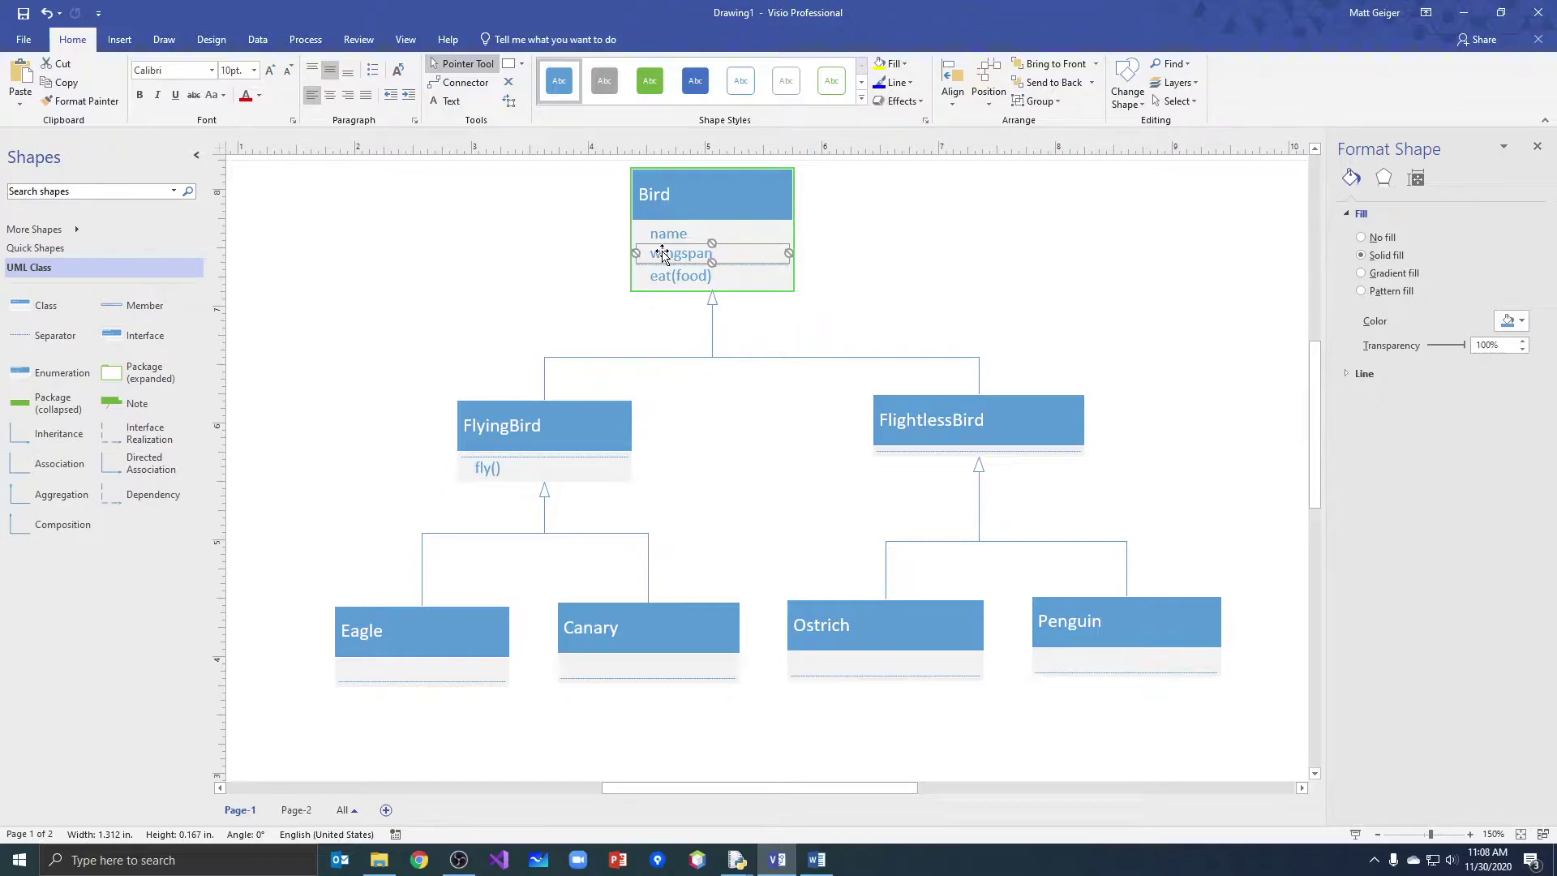
left_click(480, 469)
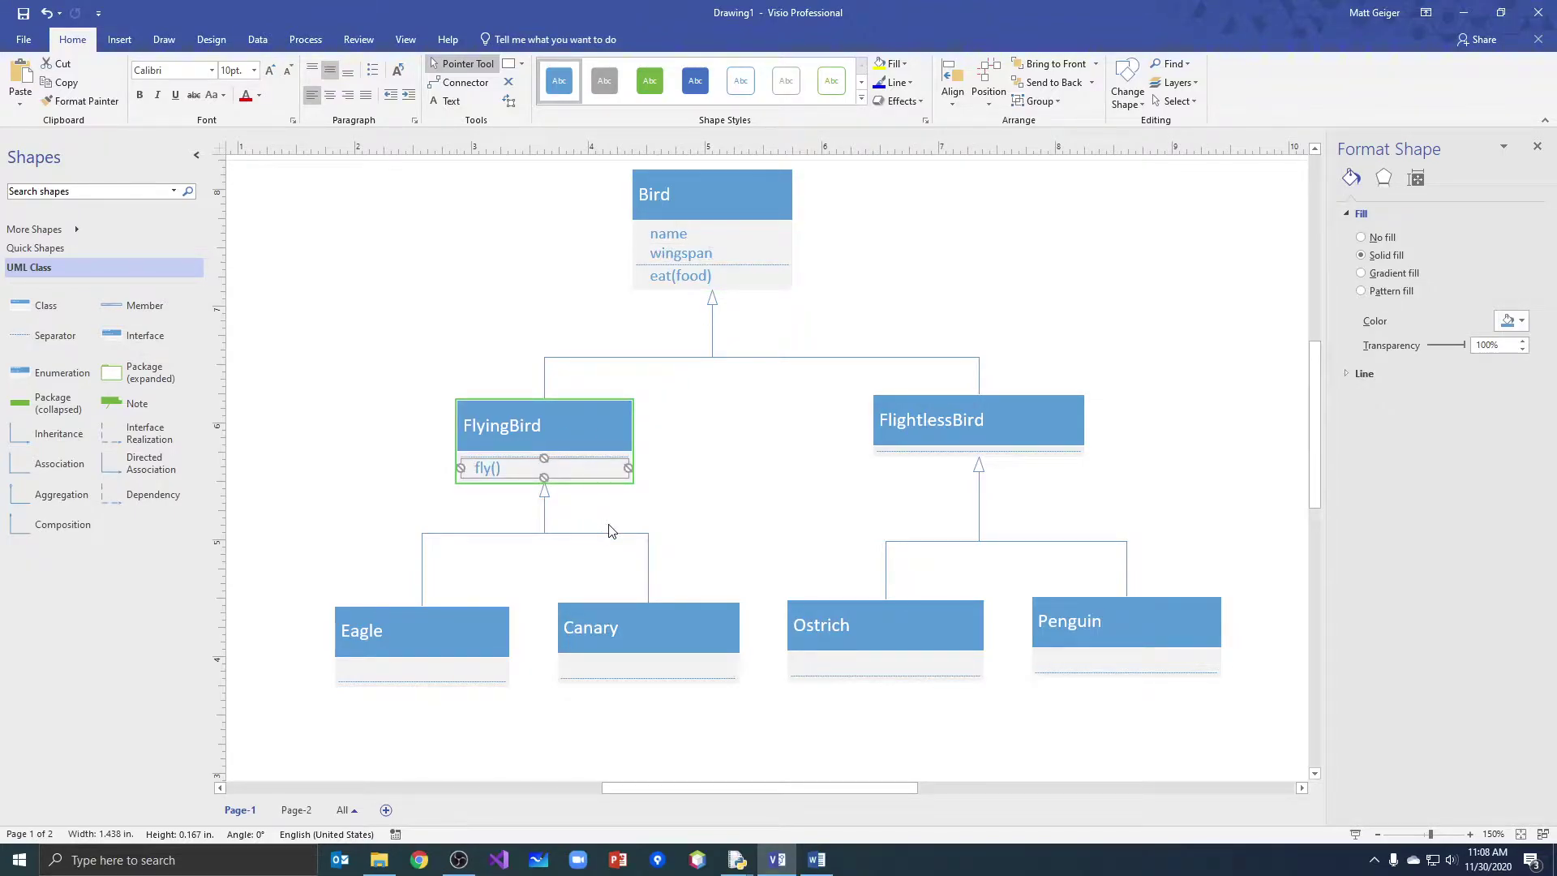
left_click(435, 629)
left_click(604, 622)
left_click(850, 612)
left_click(1145, 614)
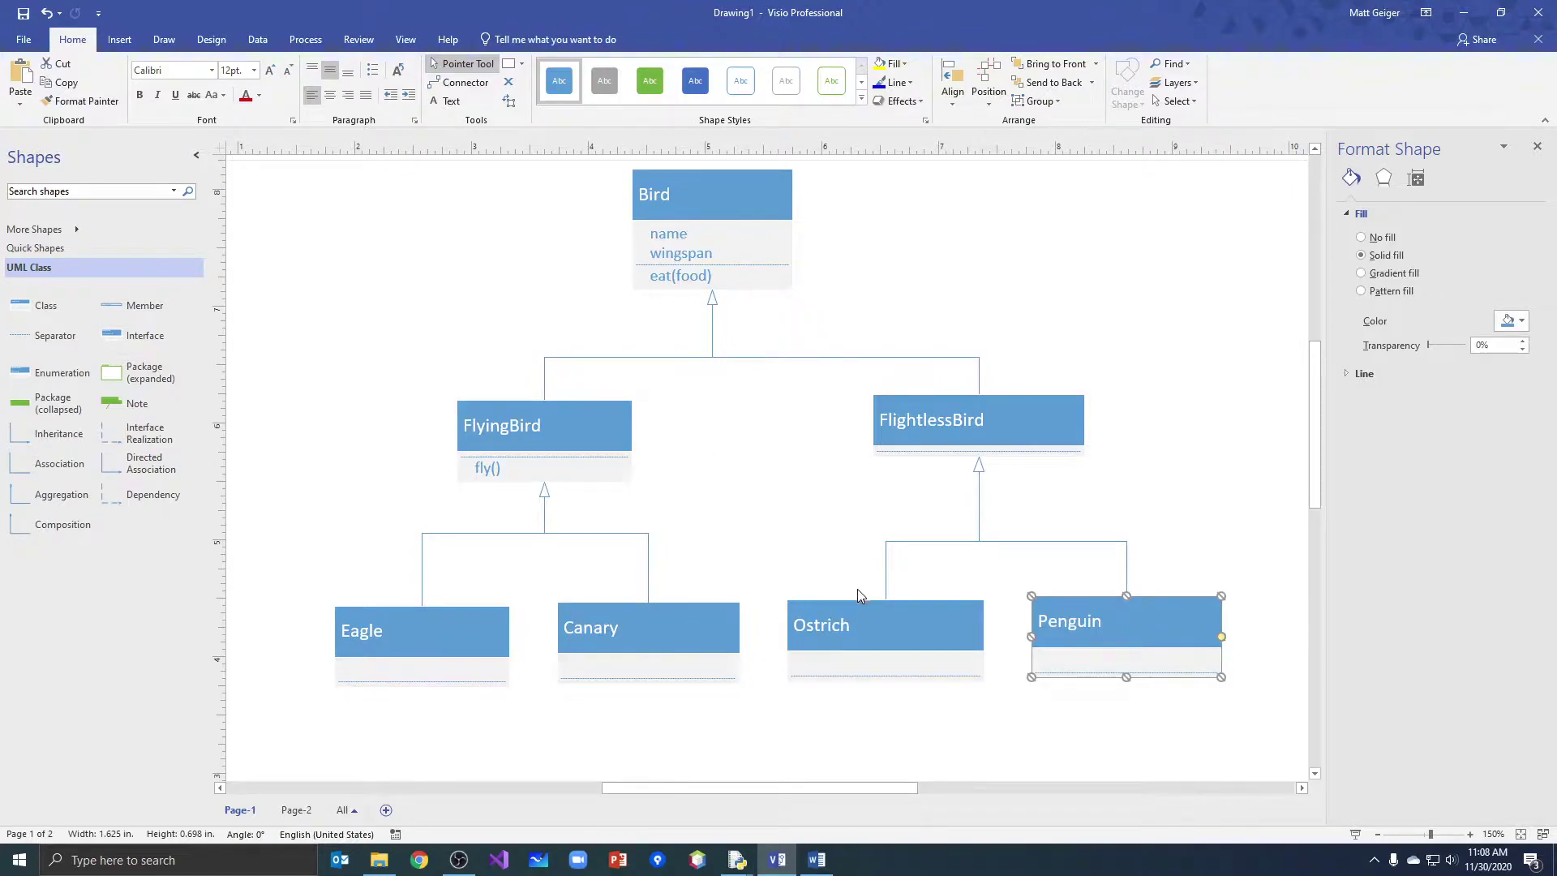
left_click(808, 531)
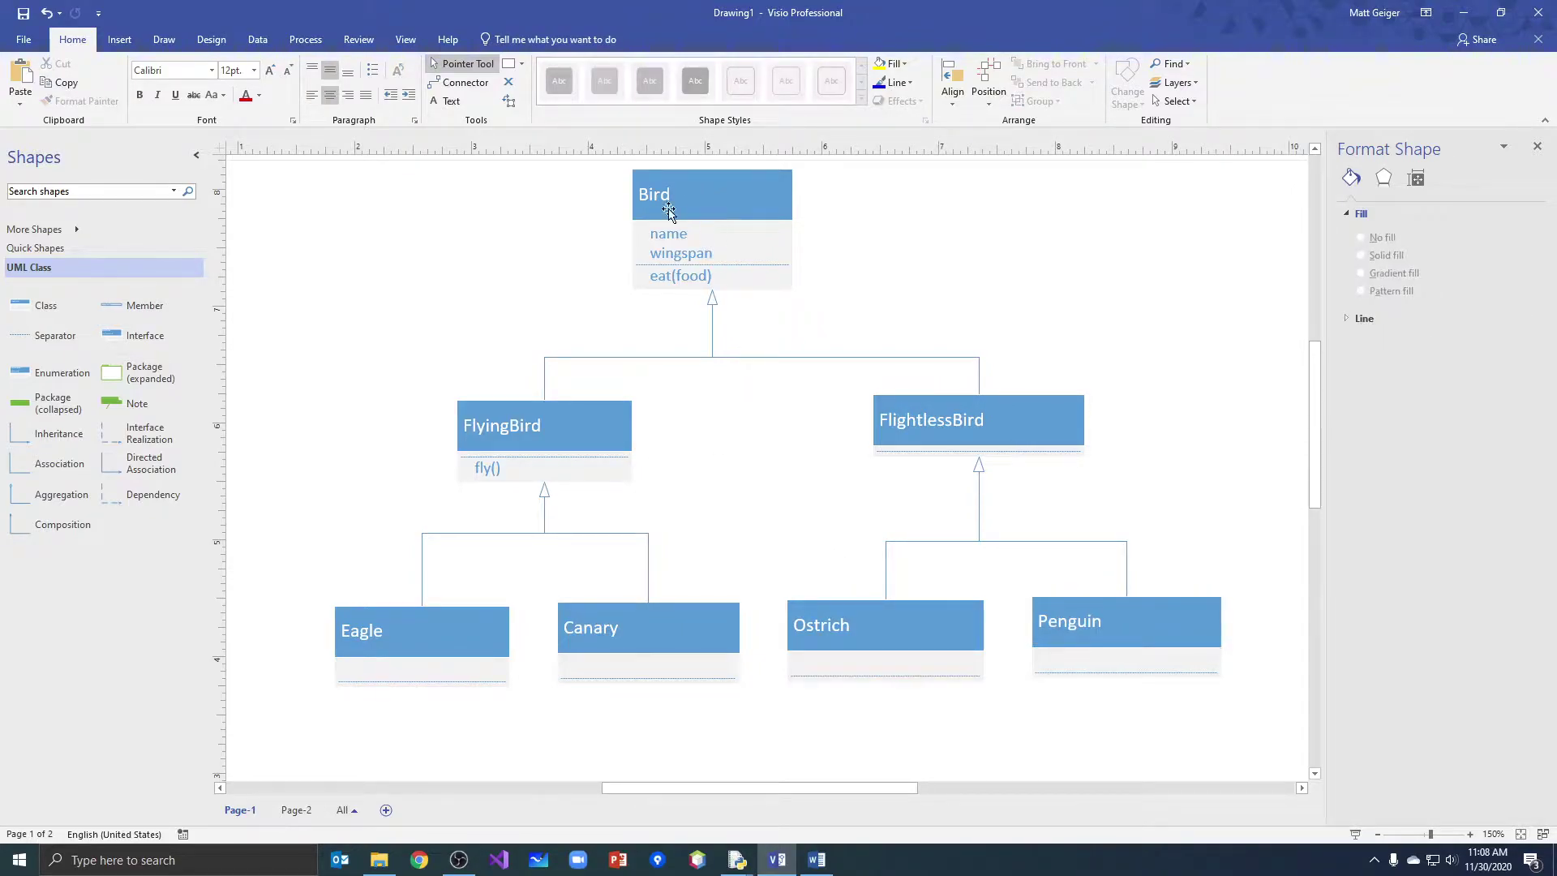
left_click(544, 417)
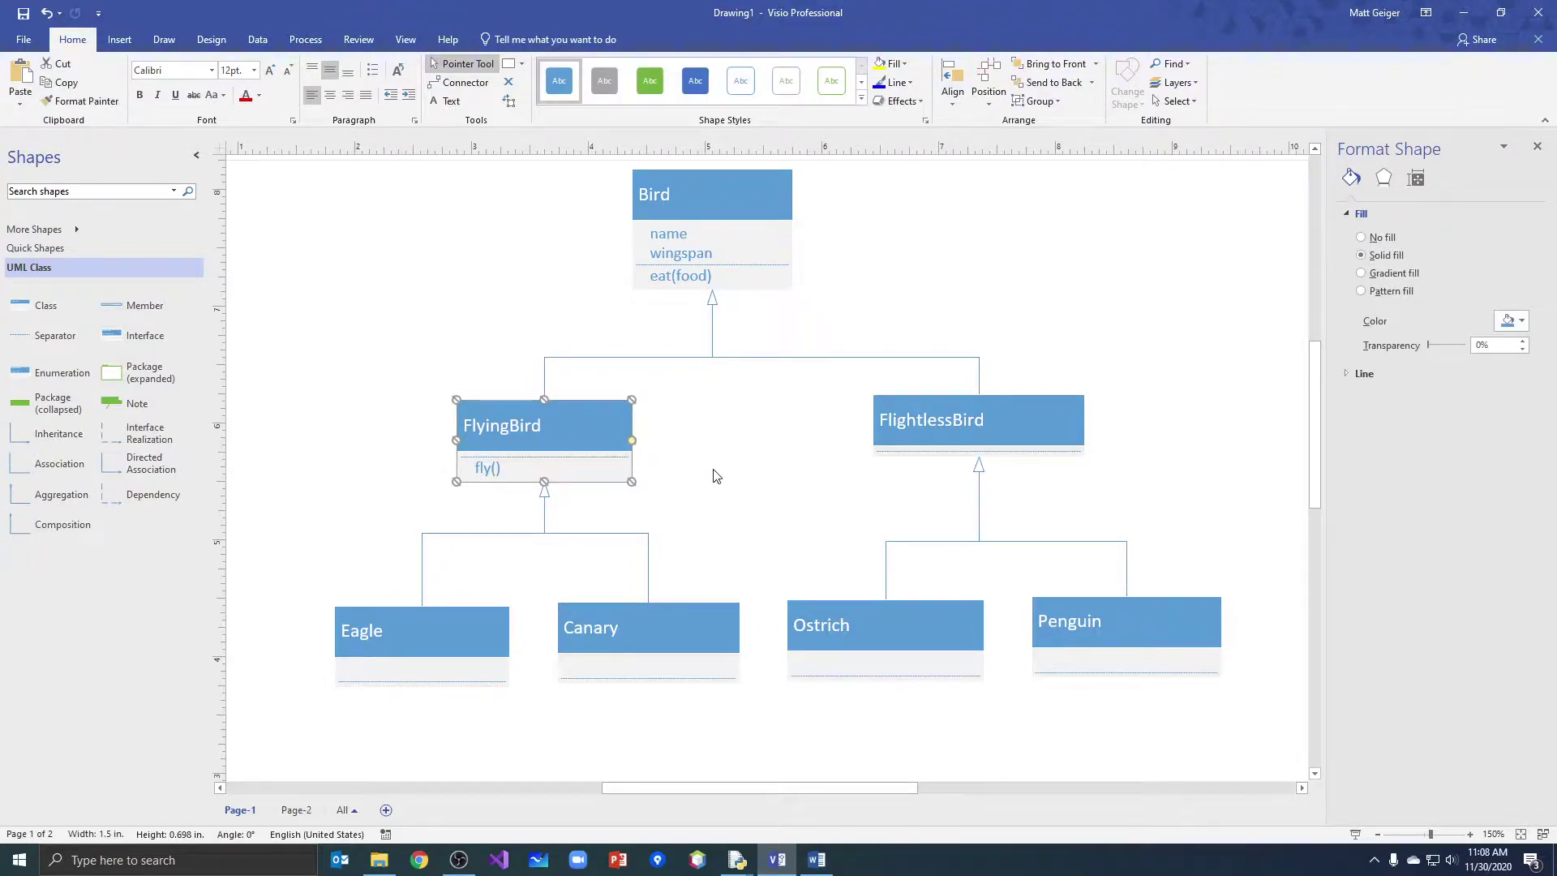
left_click(497, 475)
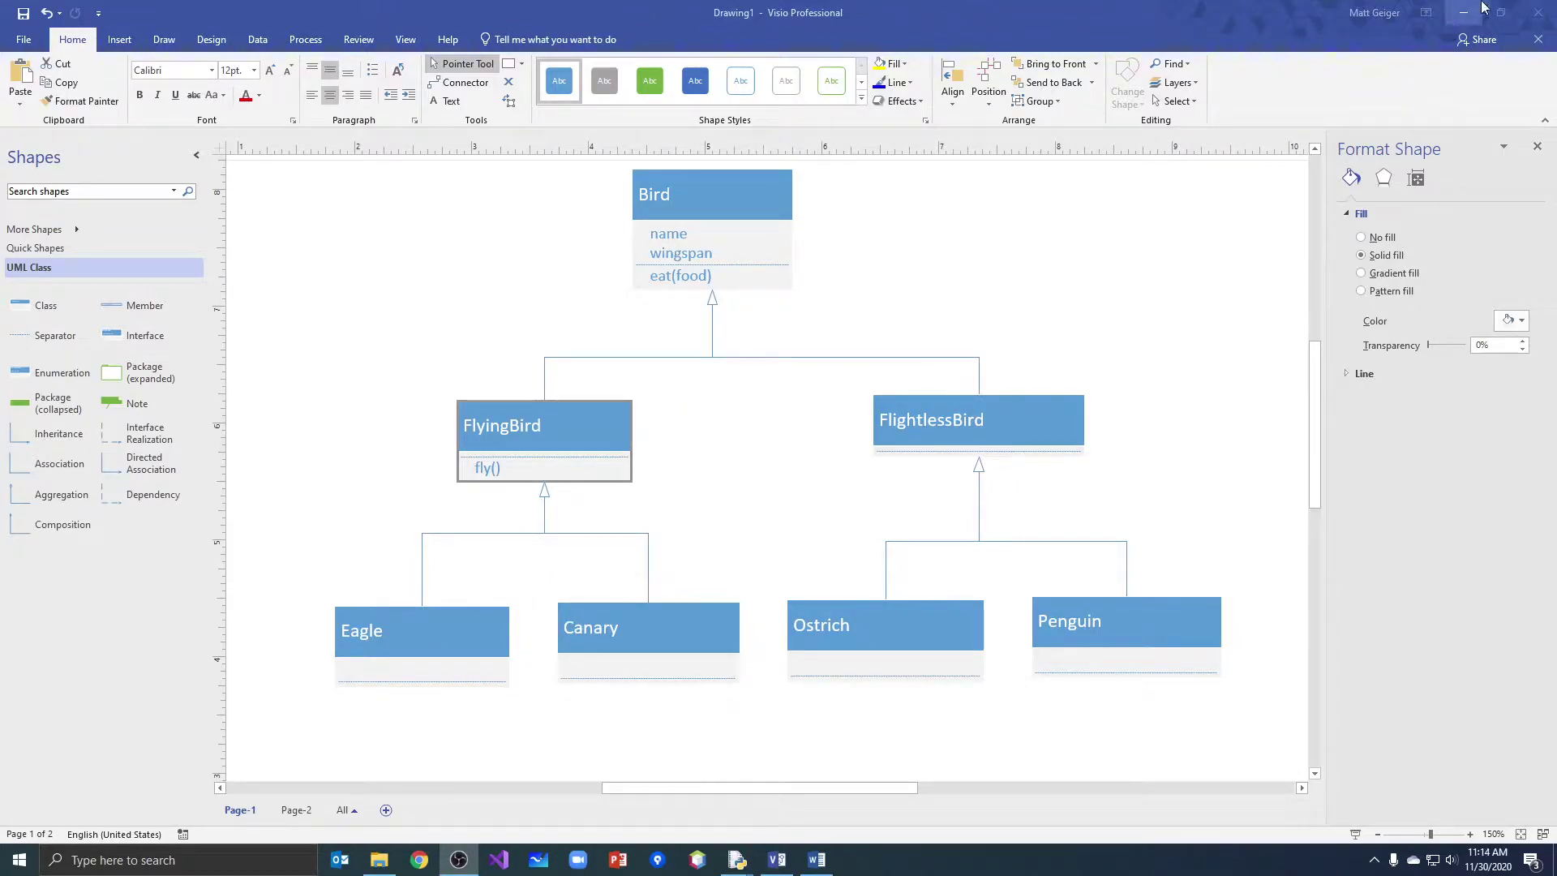
Step: Minimize Visio to reveal the Python shell and birdDemo.py editor
left_click(1471, 9)
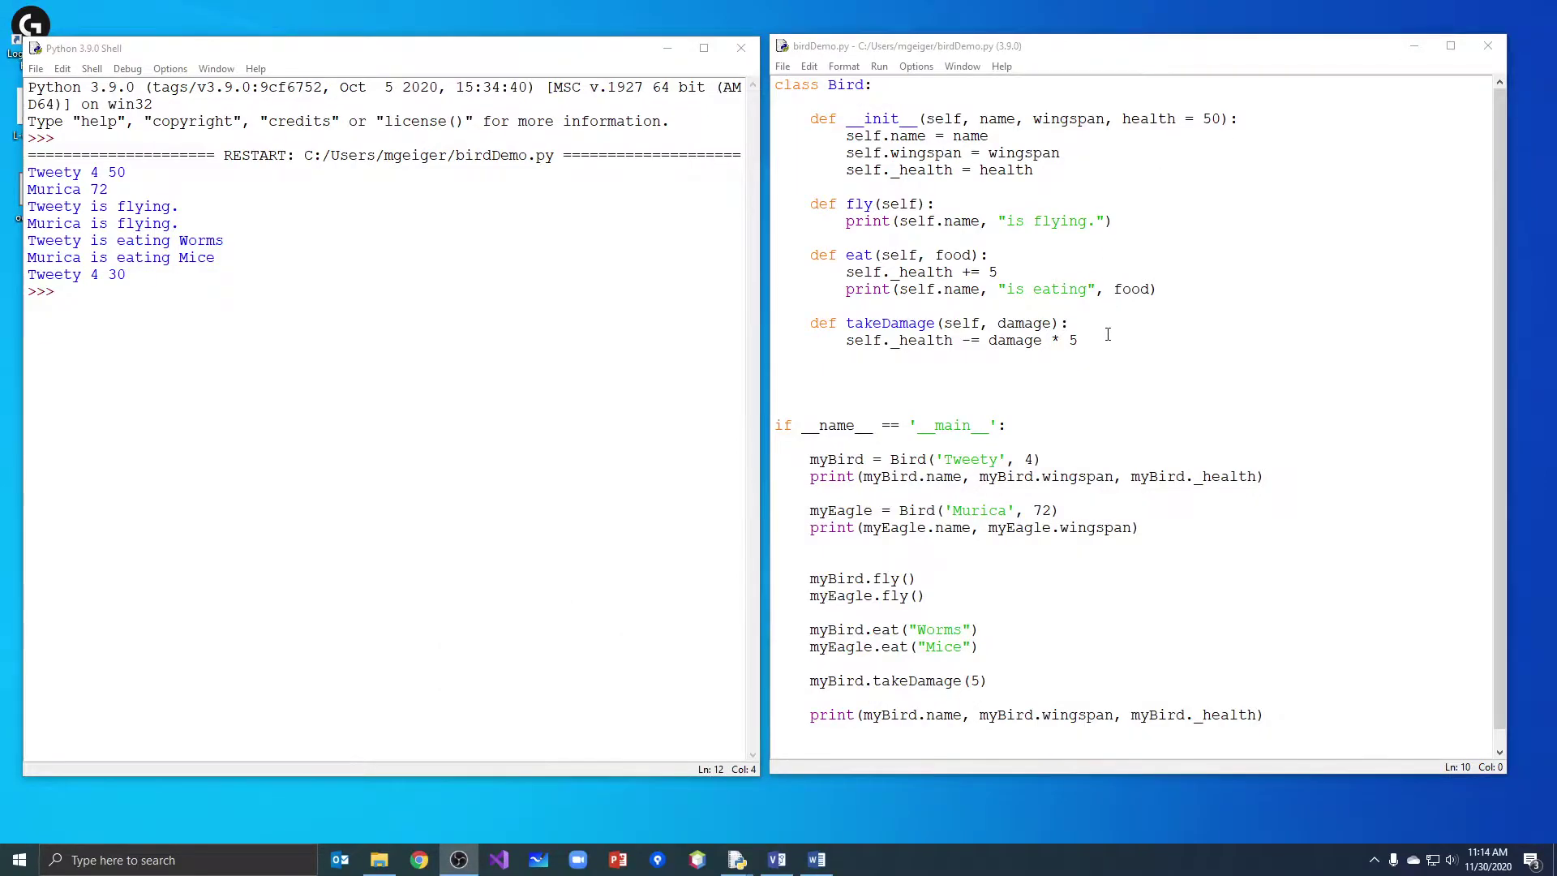
Step: Add blank lines below takeDamage and start a new line with 'class'
left_click(810, 383)
key("Return")
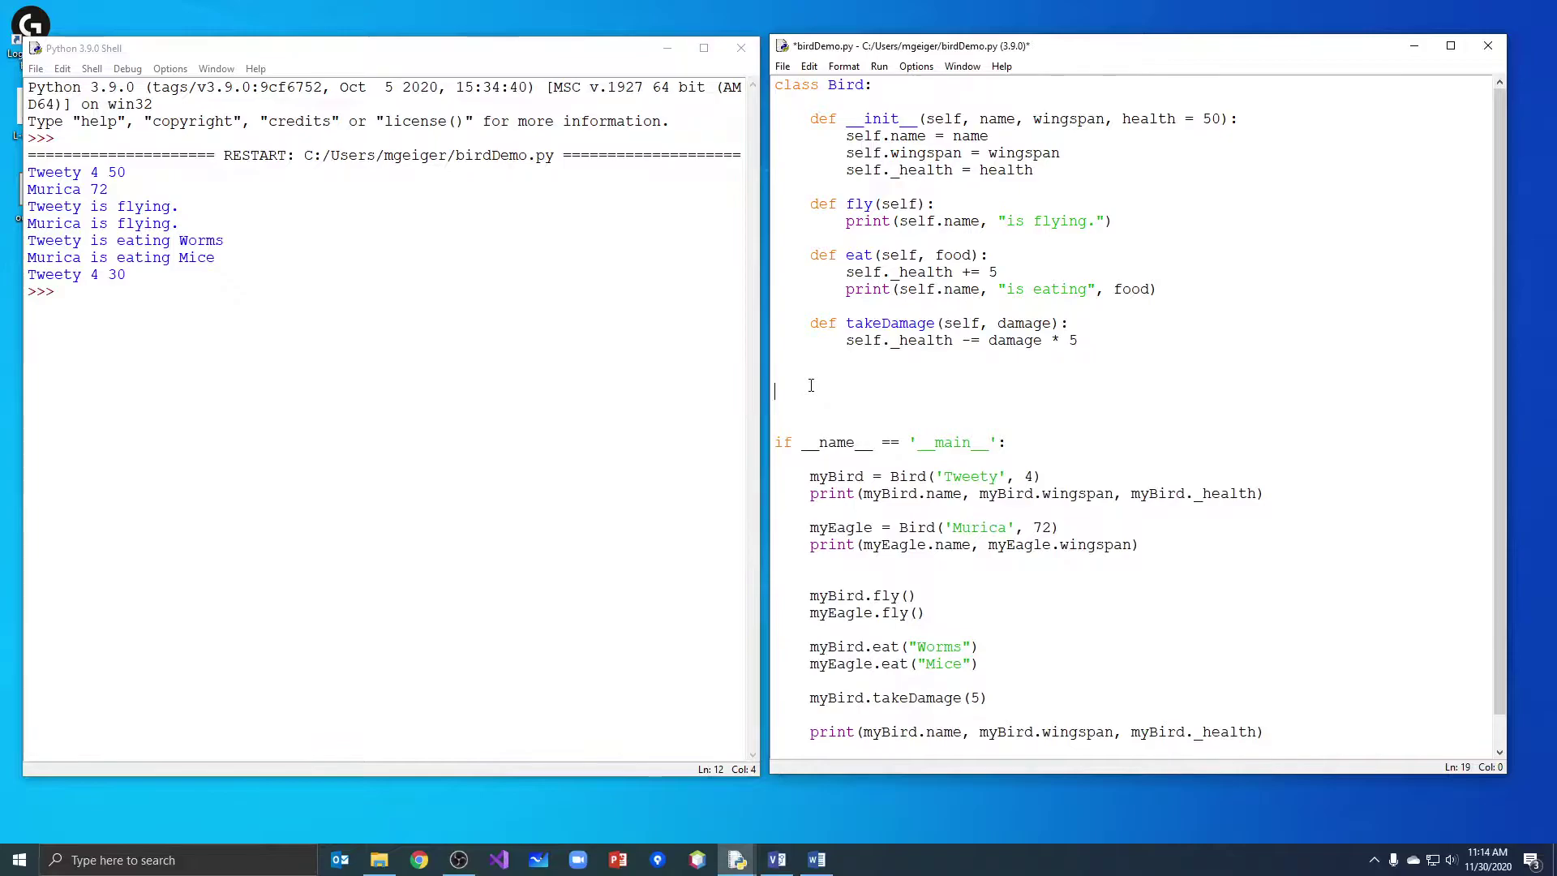
triple_click(889, 362)
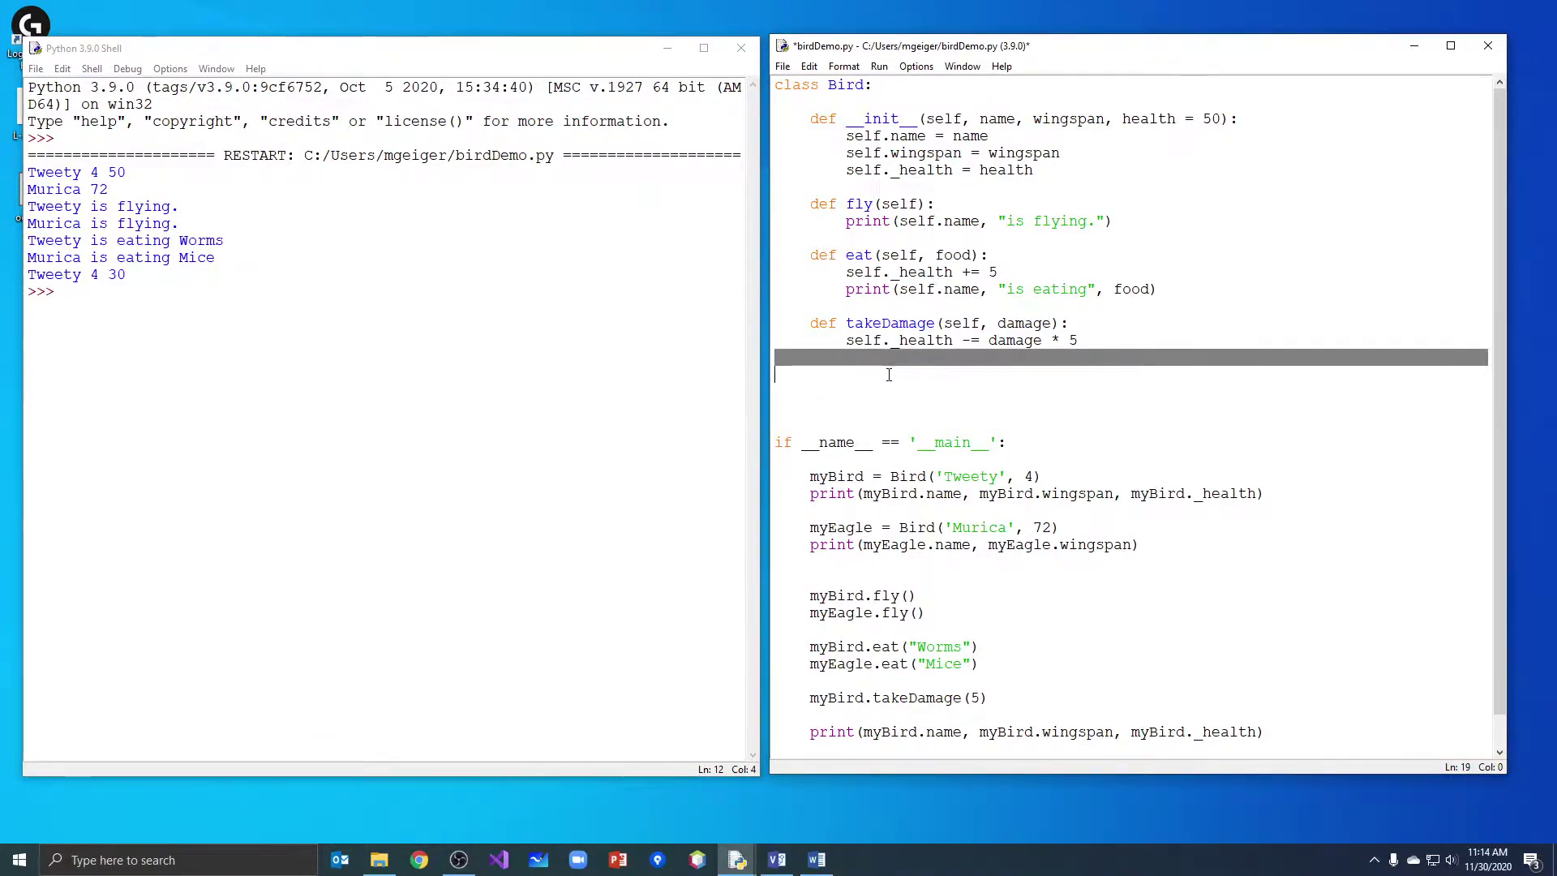
left_click(780, 390)
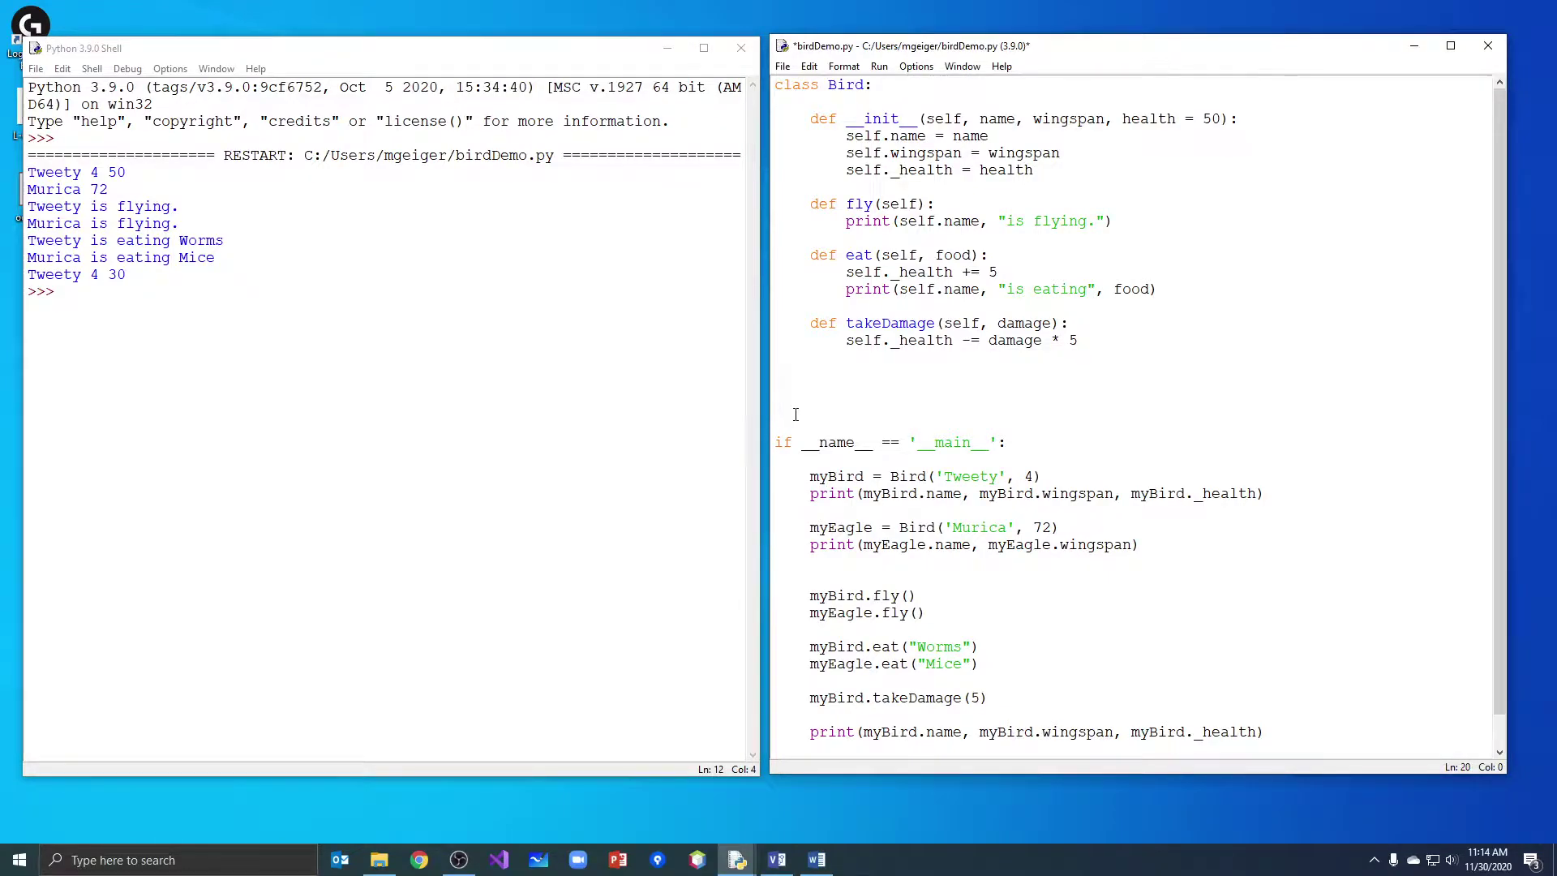
type("class")
left_click(823, 428)
key("Return")
key("Down")
key("shift+Down")
key("shift+Down")
key("shift+Down")
key("shift+Down")
key("shift+Down")
key("shift+Down")
key("shift+Down")
left_click(867, 388)
Step: Complete the line as 'class FlyingBird(Bird)'
left_click(865, 409)
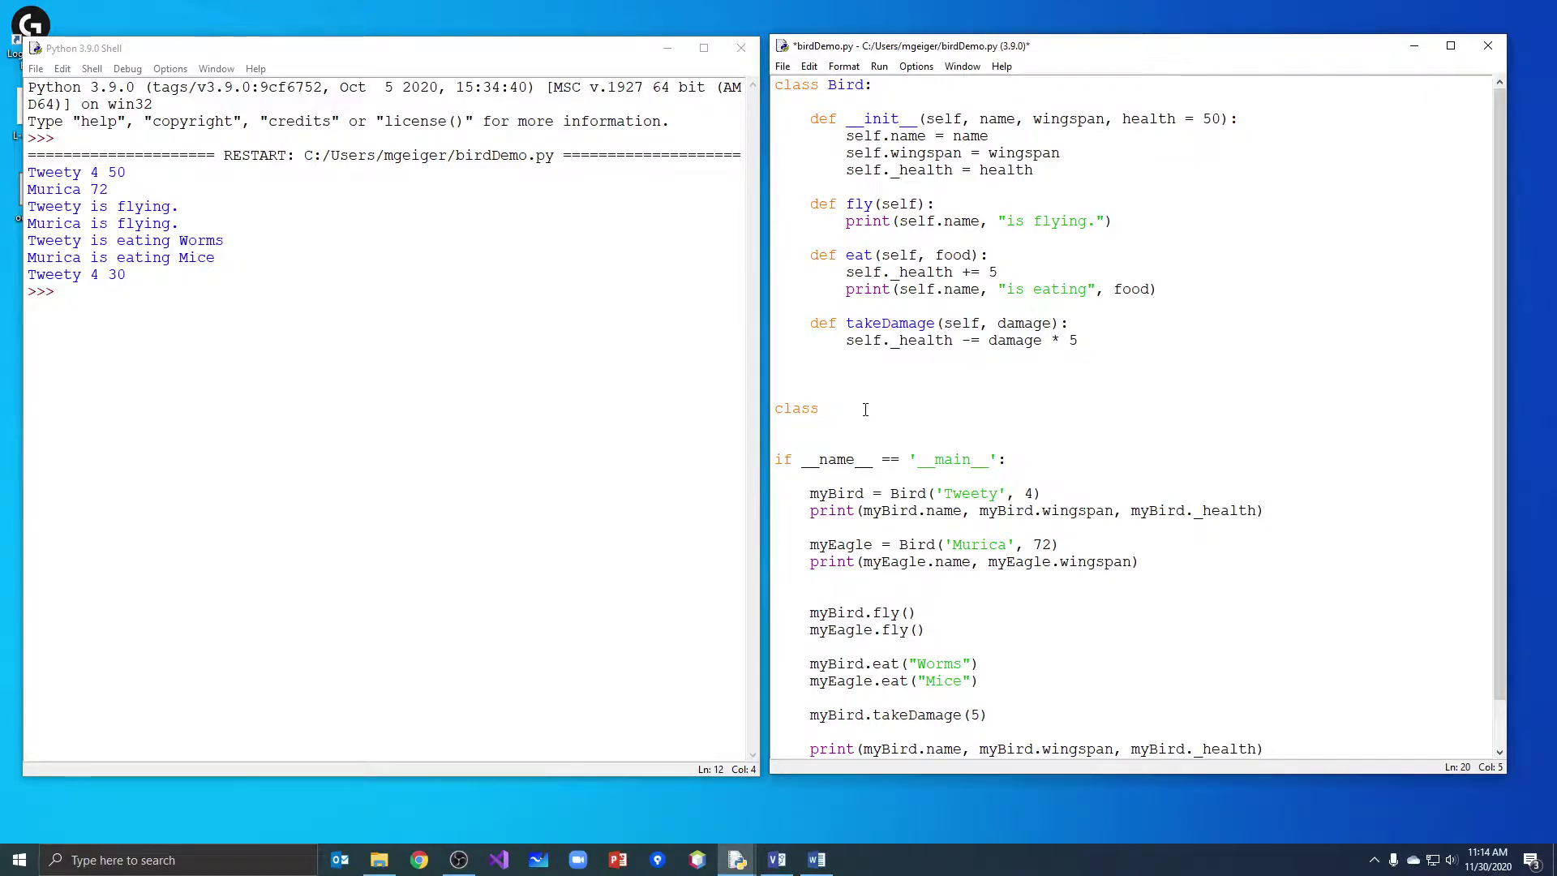
type("FlyingBird")
left_click_drag(990, 389, 917, 410)
left_click(917, 410)
type("(Bird)")
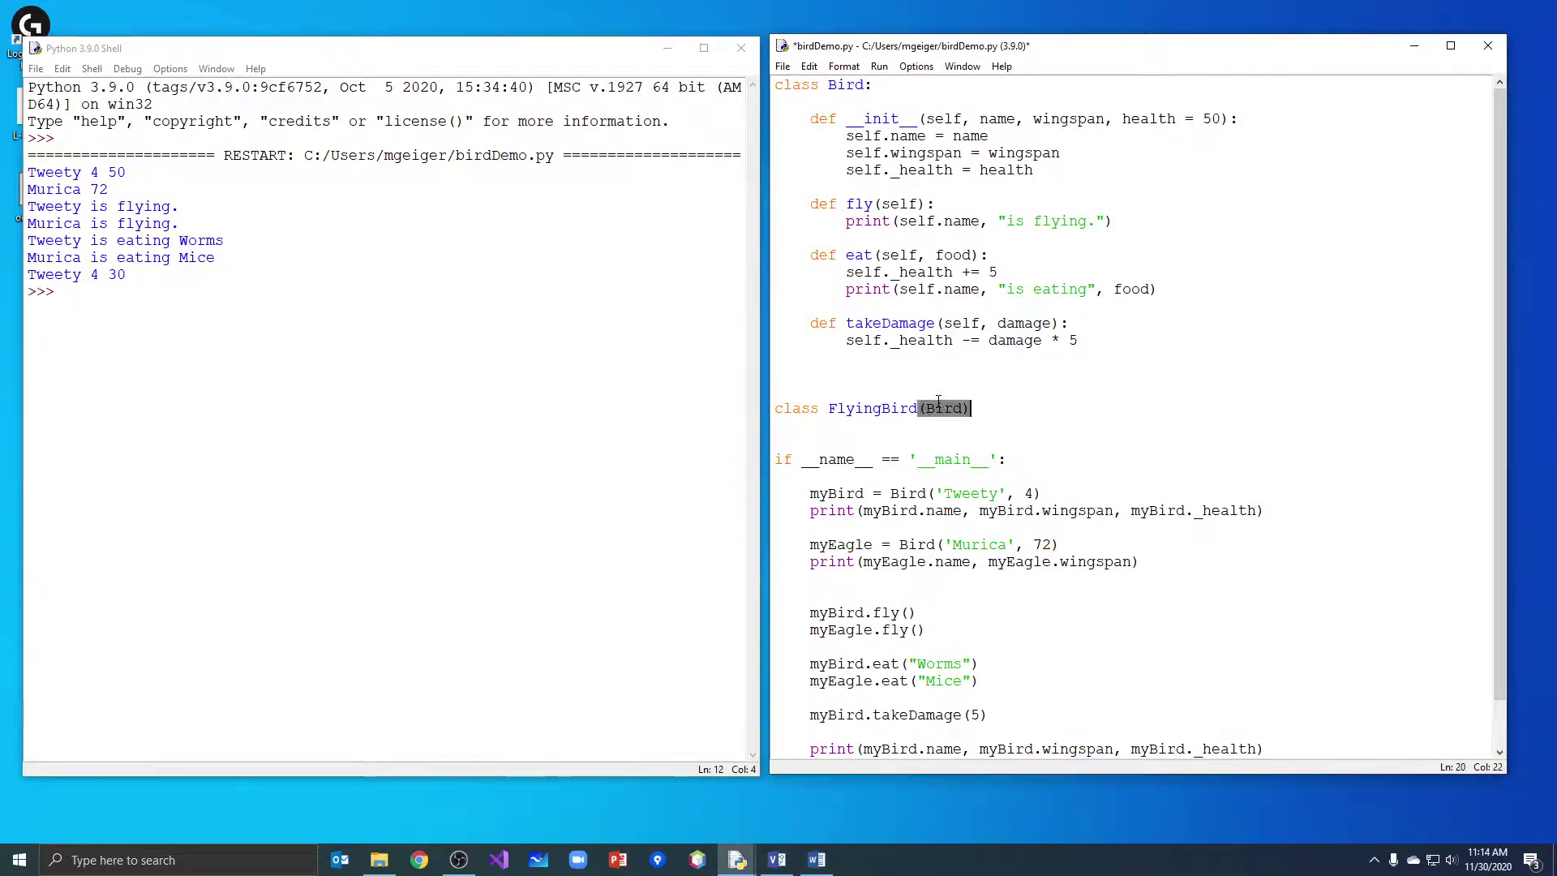
double_click(938, 408)
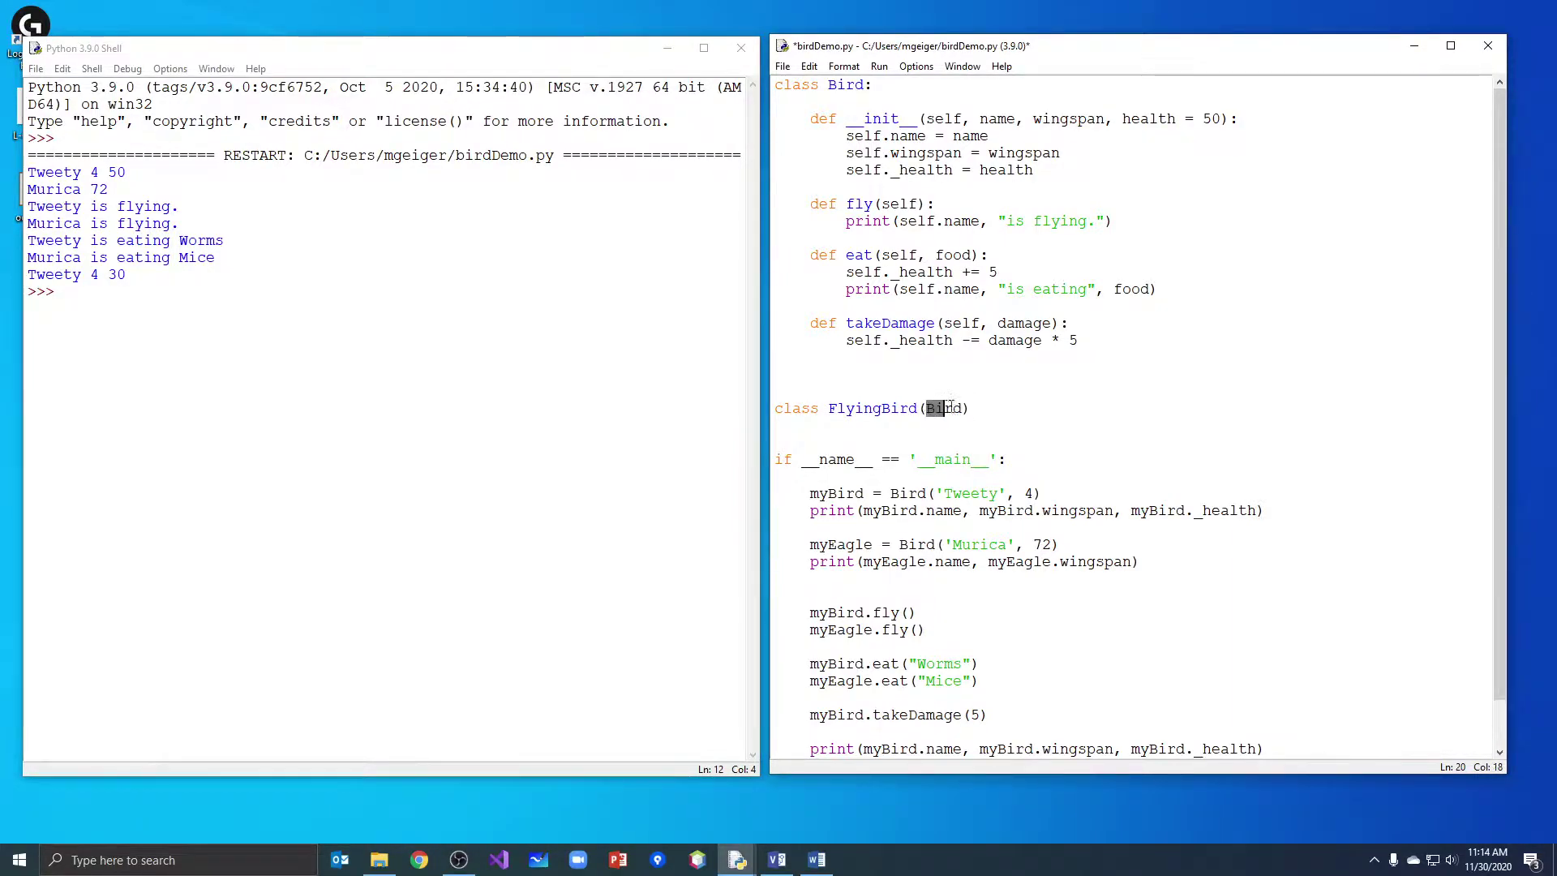